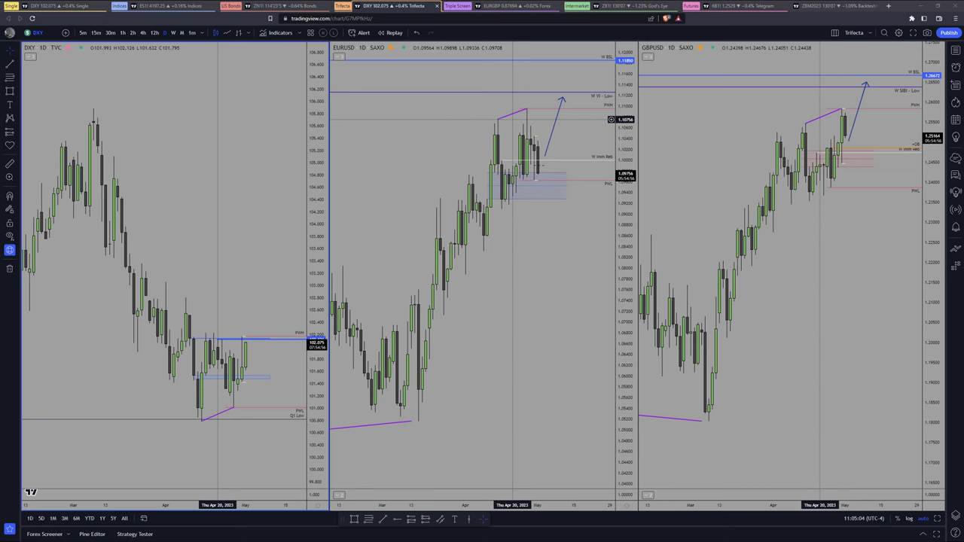
Make EURUSD the active chart and zoom the synced daily charts in on April–May
left_click(540, 234)
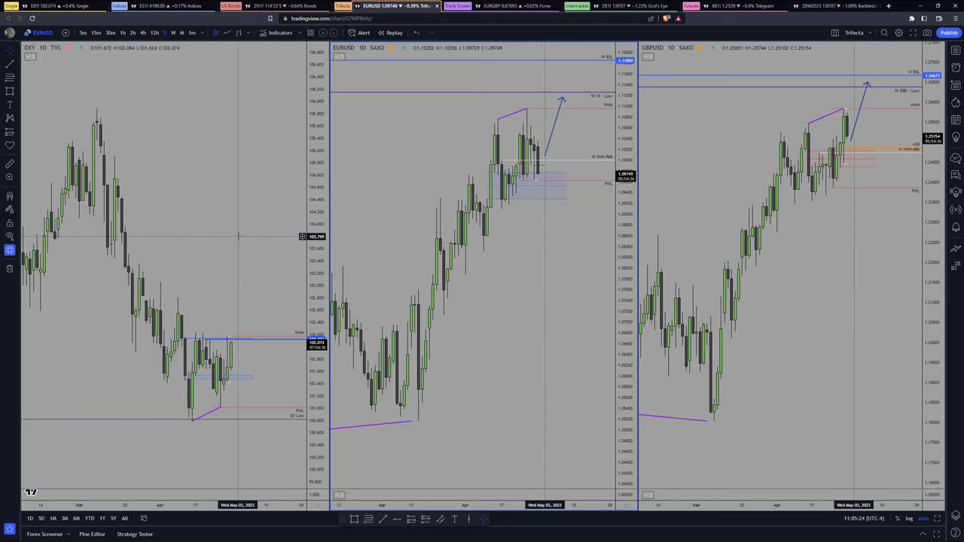
scroll(252, 238, "up", 4)
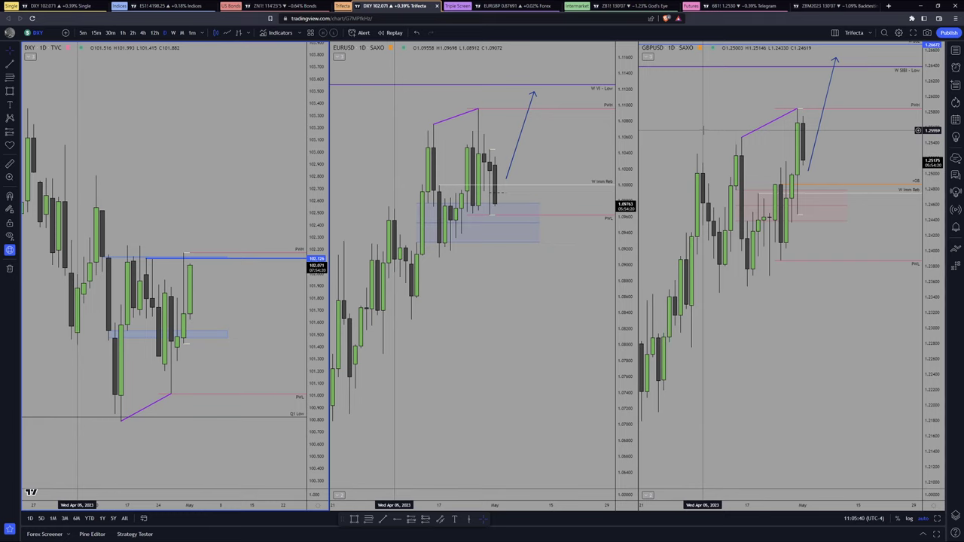
scroll(189, 179, "left", 1)
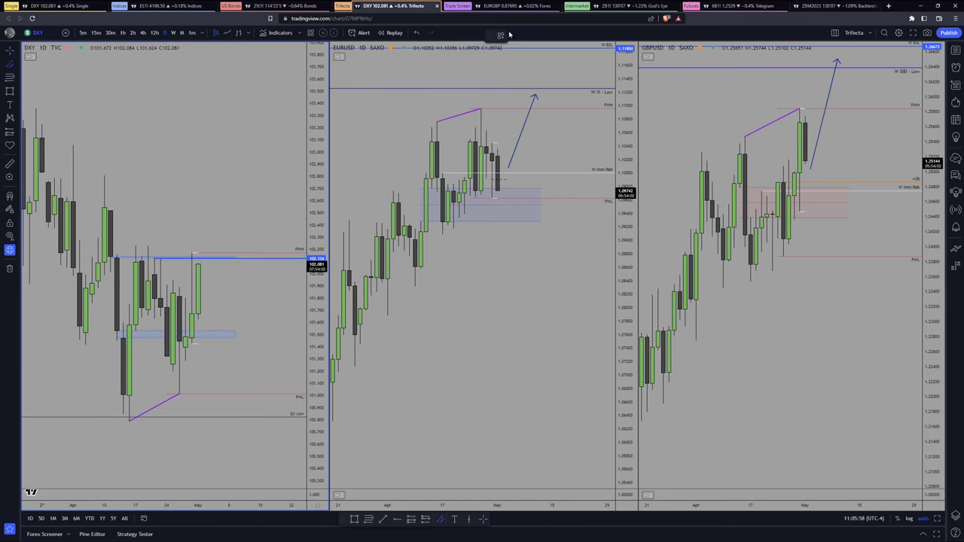
left_click(500, 35)
Draw a pink parallel channel zone over the recent DXY candles just below their highs
left_click(500, 35)
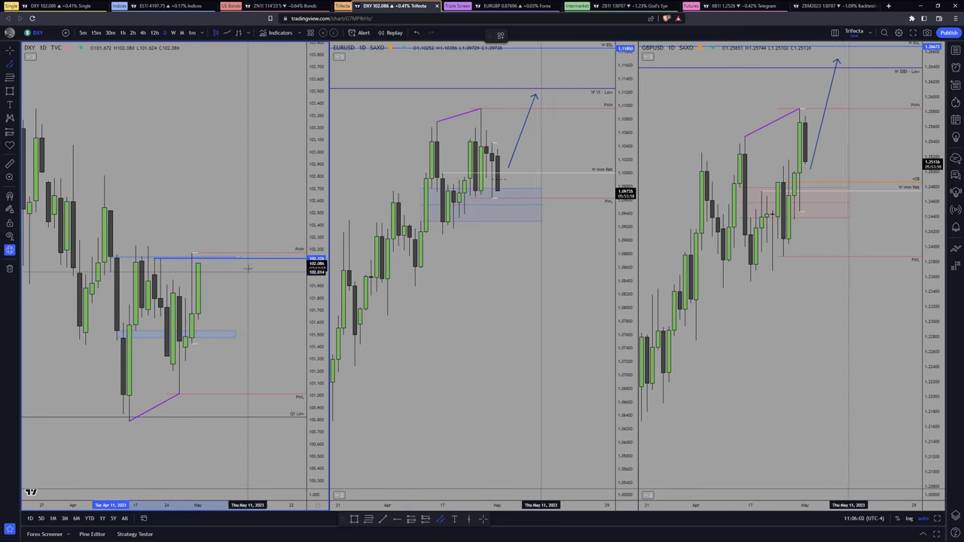
left_click(247, 271)
left_click(110, 323)
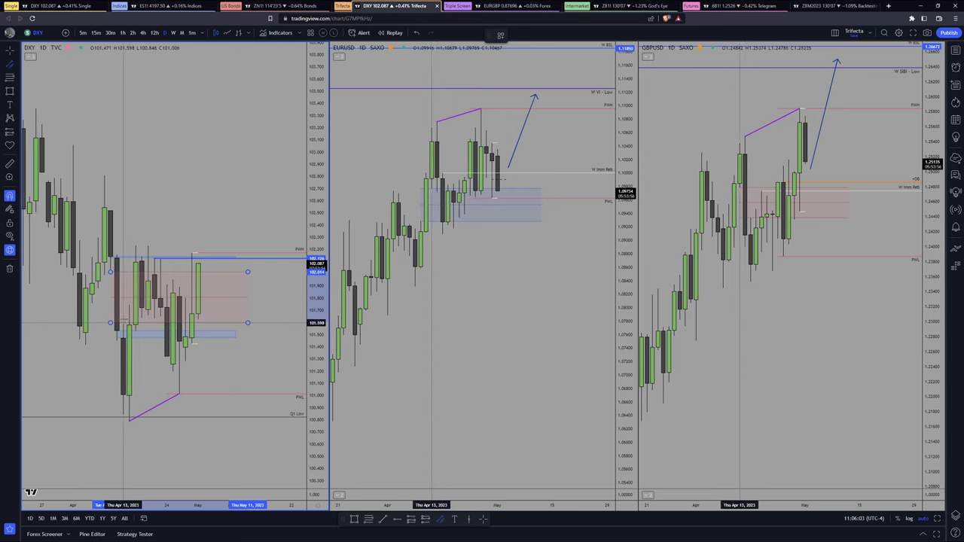
double_click(179, 322)
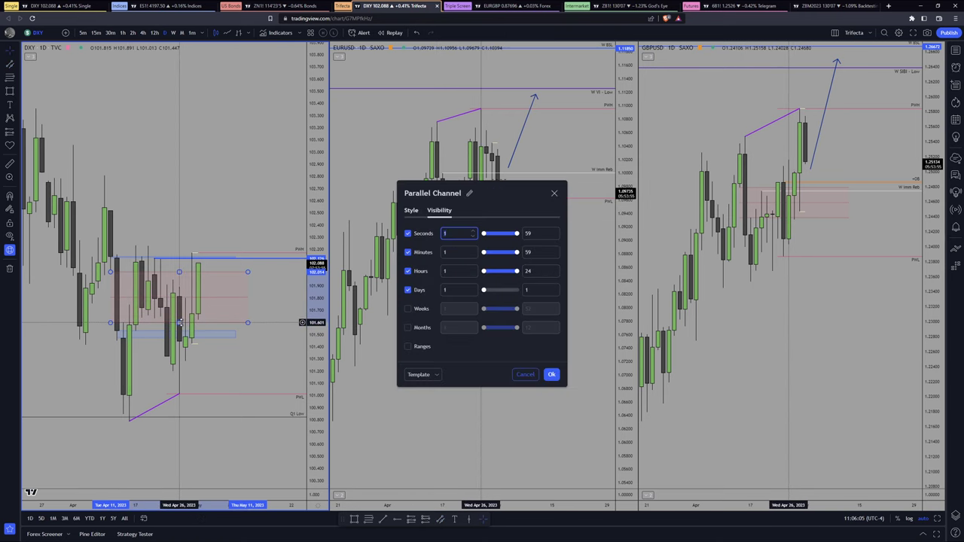
left_click(551, 374)
right_click(198, 267)
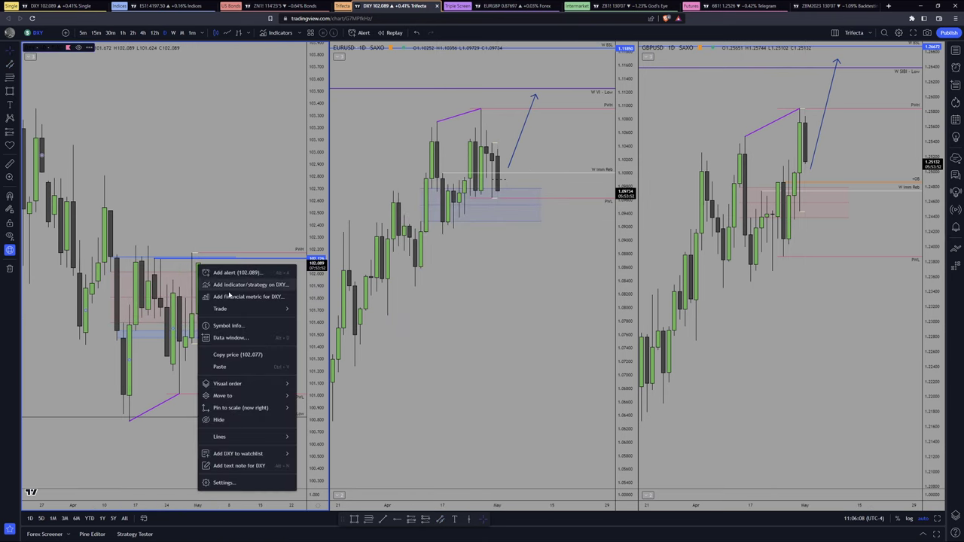
left_click(260, 355)
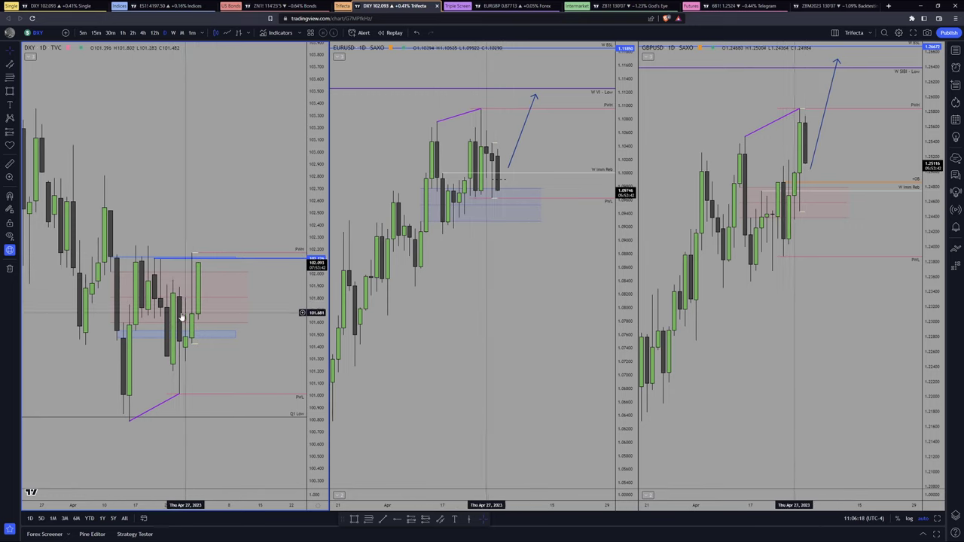
left_click_drag(212, 374, 220, 378)
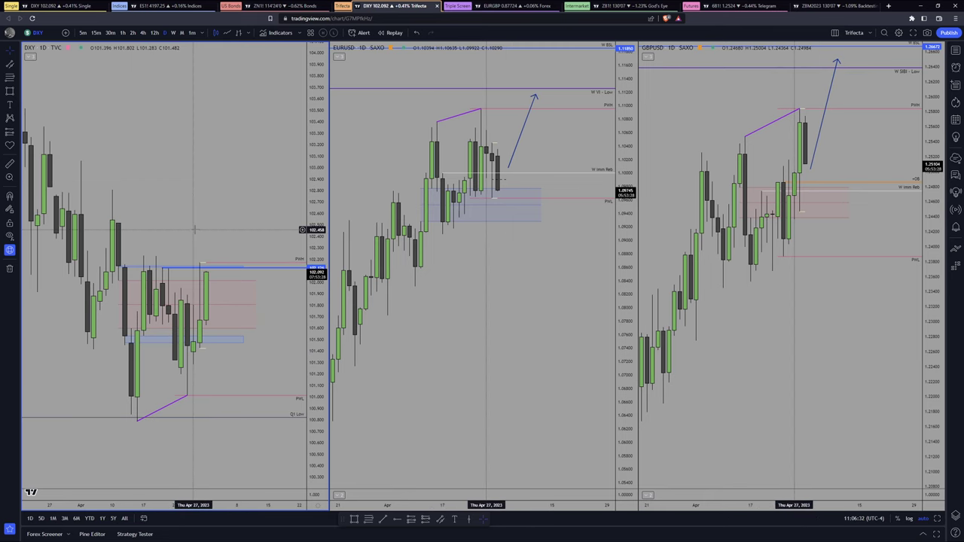
Add a 3 px PWH horizontal ray on DXY at 102.231
left_click(149, 253)
left_click_drag(150, 253, 143, 256)
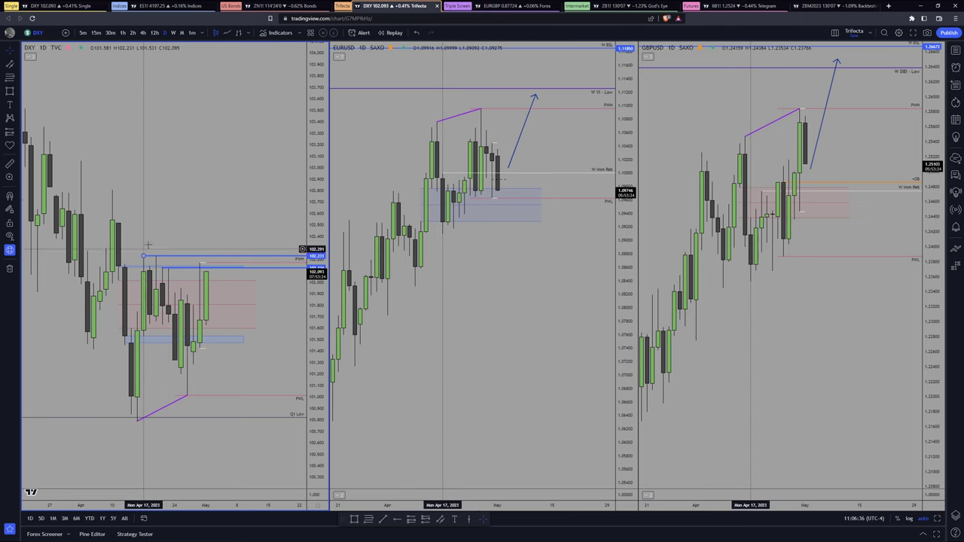
left_click(539, 35)
left_click(505, 65)
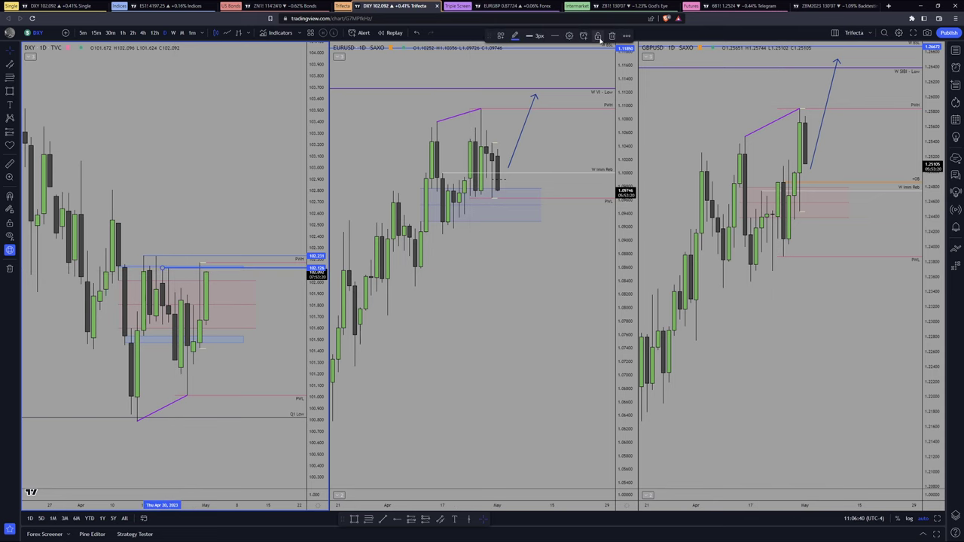
left_click(539, 35)
left_click(537, 77)
left_click(180, 106)
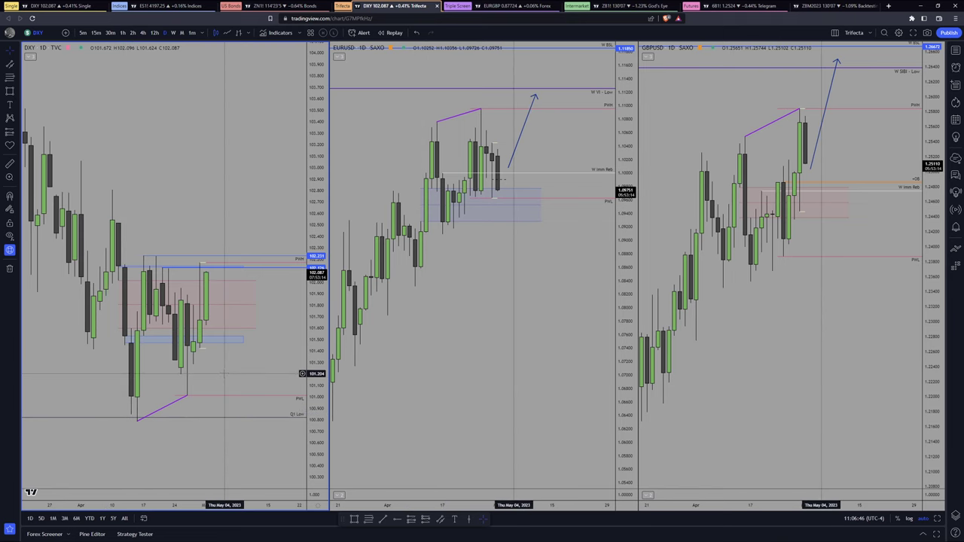
Scroll the charts and make GBPUSD, then EURUSD, the active chart
scroll(224, 373, "down", 3)
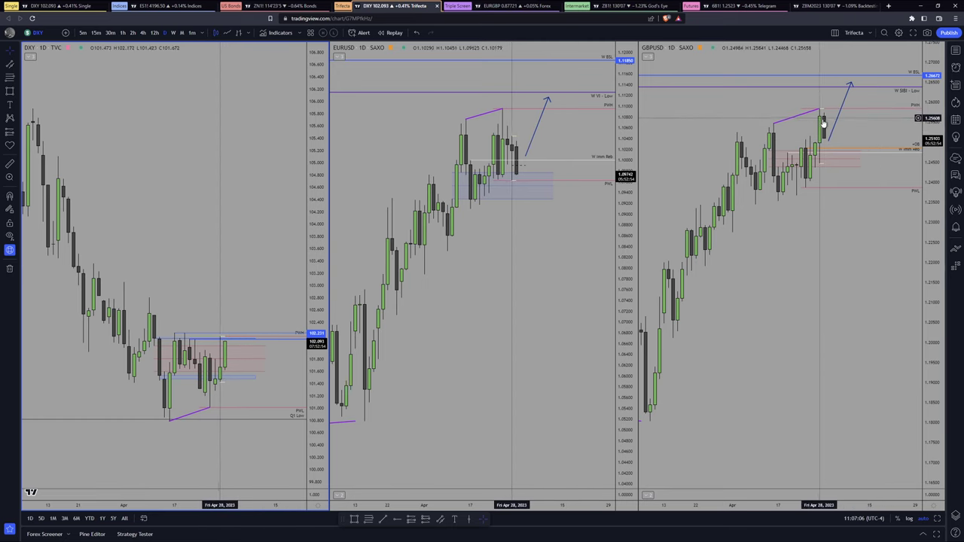
left_click(821, 129)
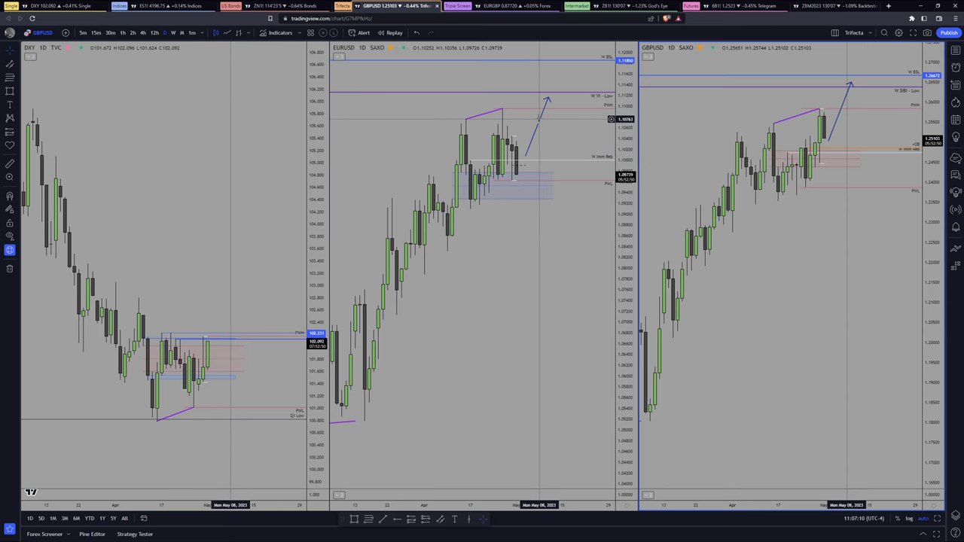
left_click(503, 186)
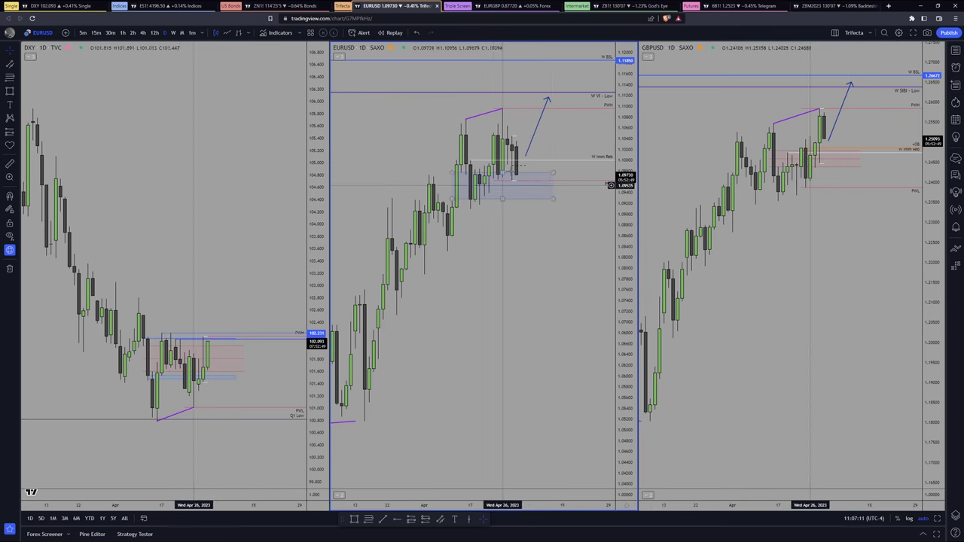
Try 1h and 4h intervals, then put all three charts on 5-minute candles for May 1
left_click(122, 32)
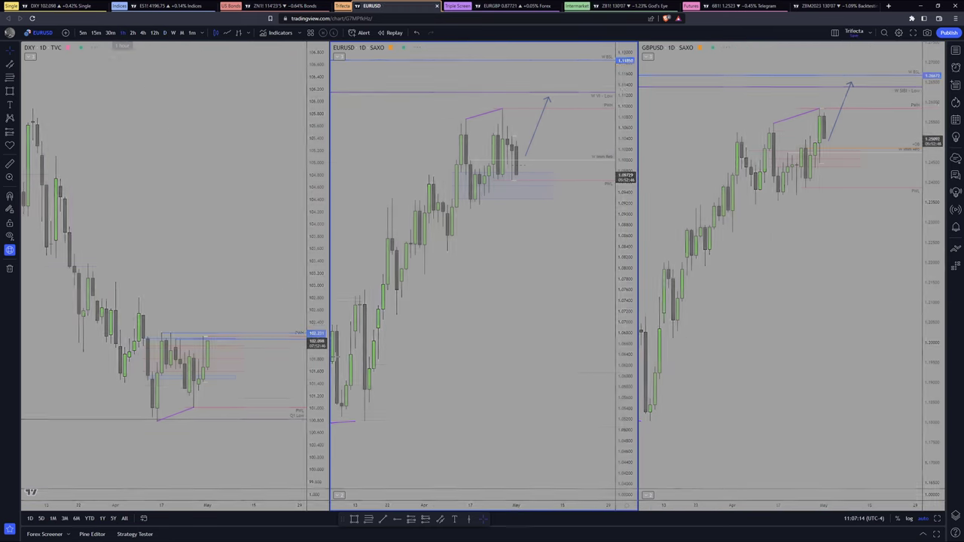
left_click(241, 510)
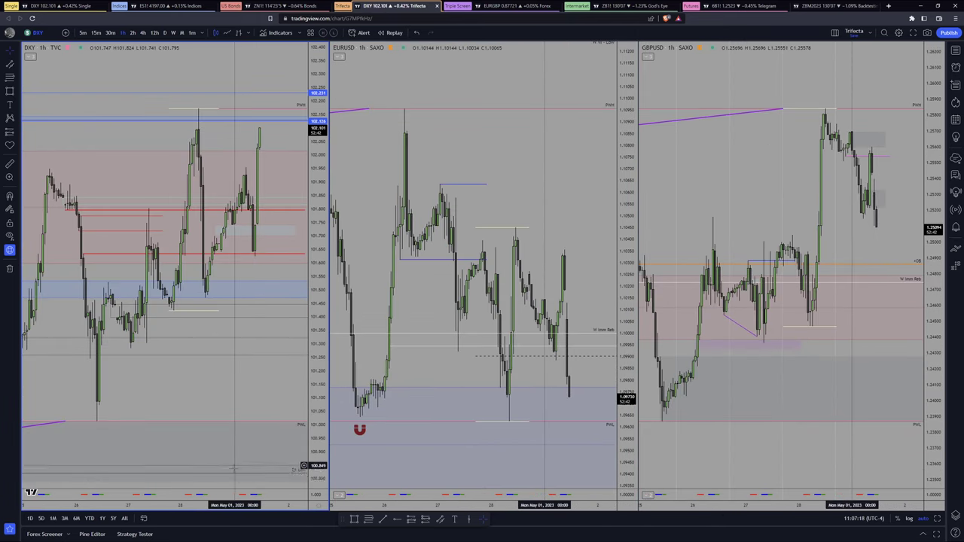
scroll(212, 505, "up", 2)
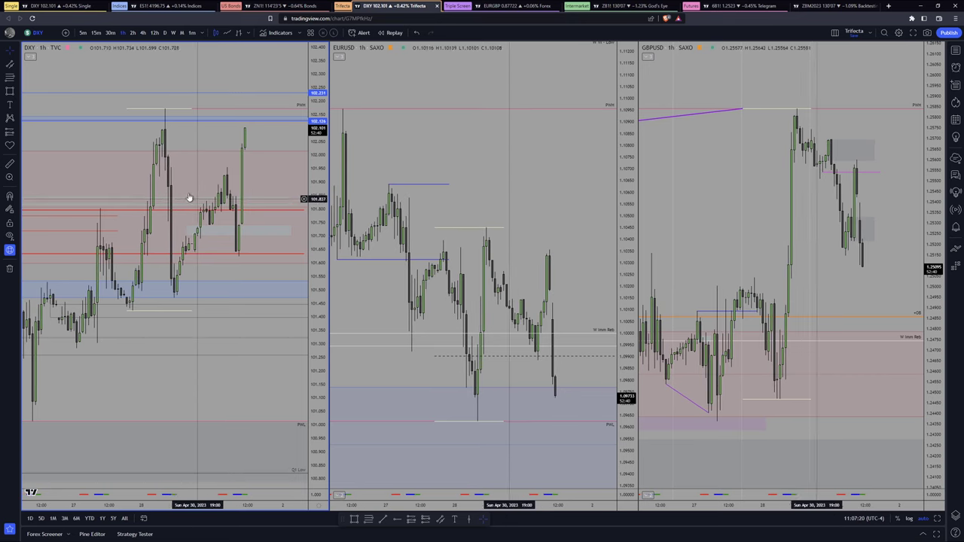
left_click(143, 33)
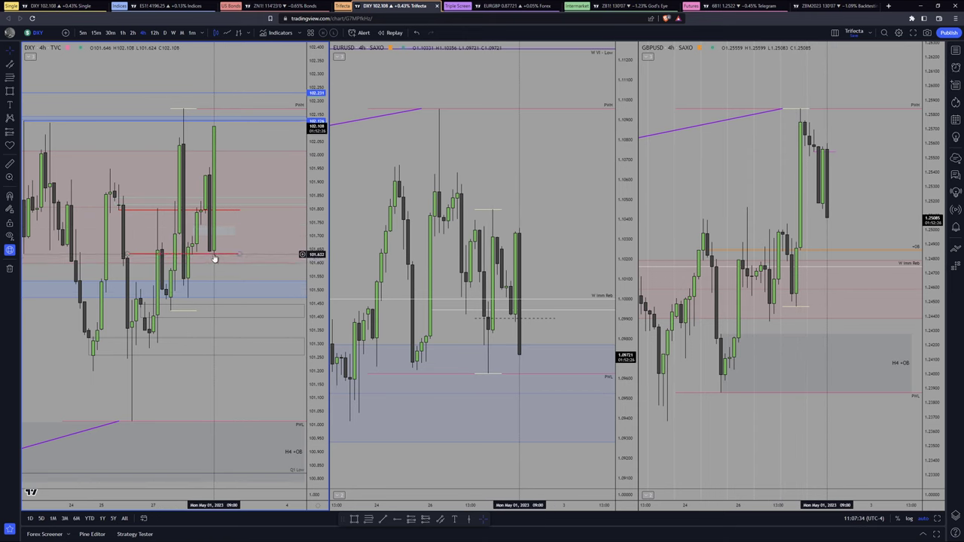
left_click(122, 33)
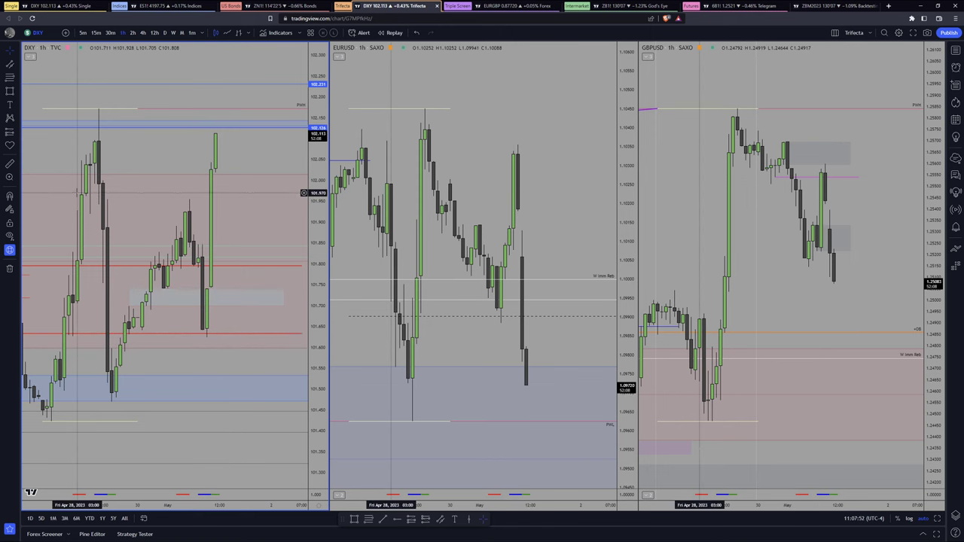
scroll(254, 211, "down", 3)
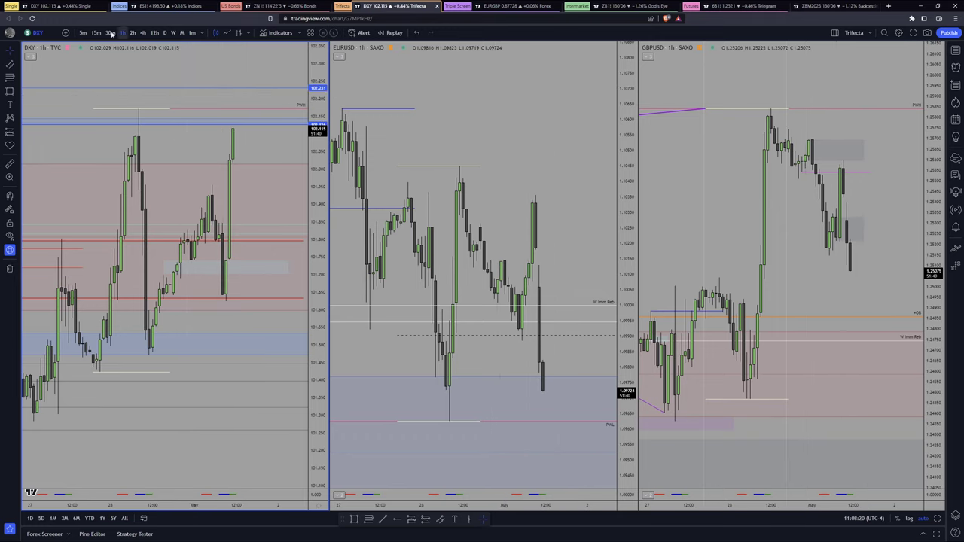
left_click(83, 33)
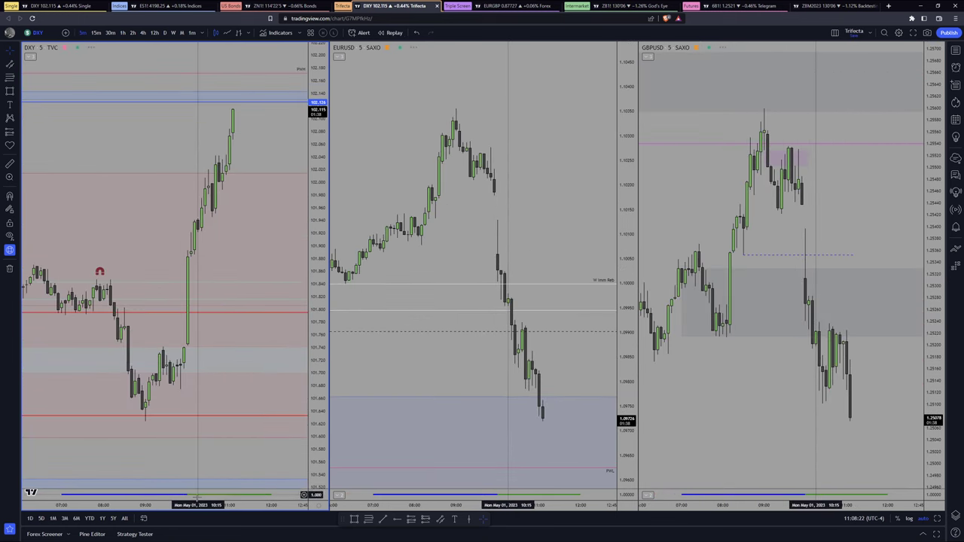
left_click_drag(216, 506, 193, 504)
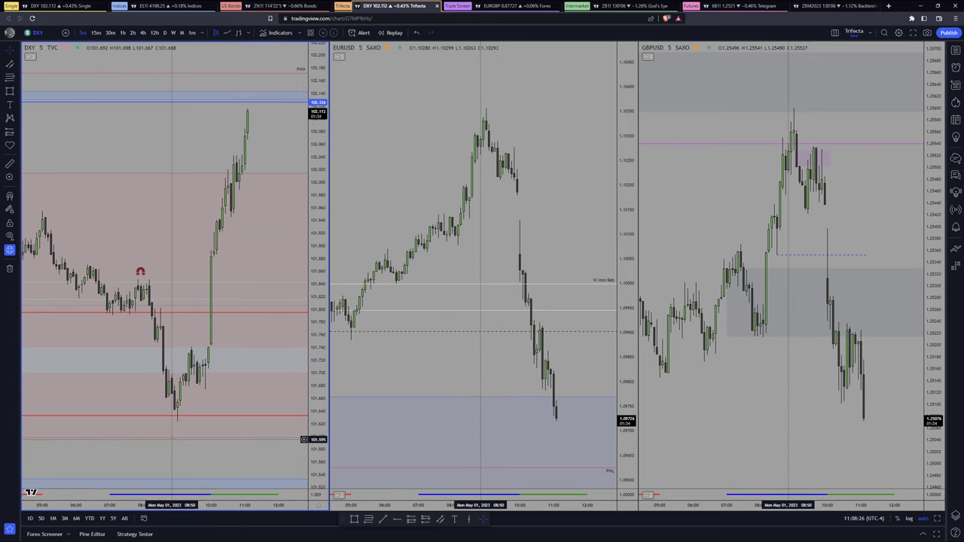
left_click(143, 33)
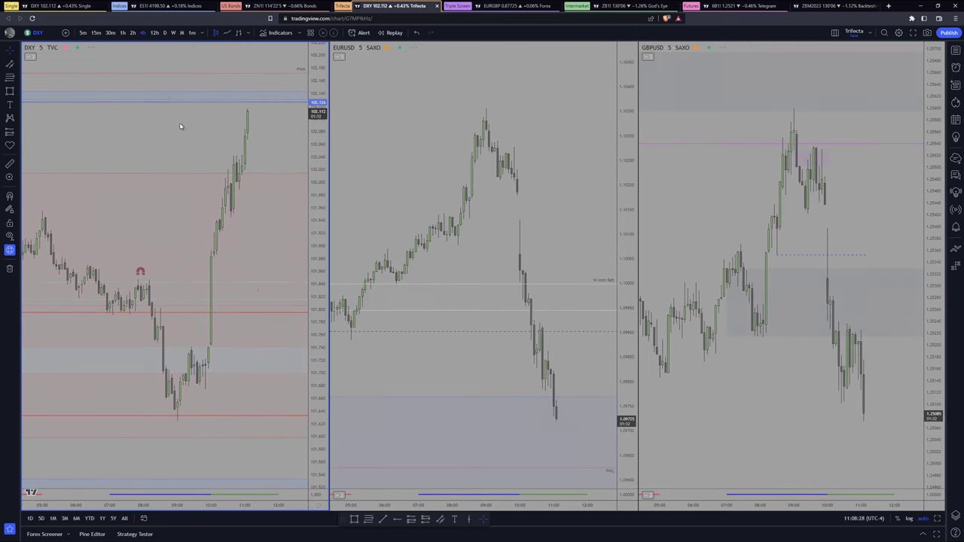
scroll(282, 335, "up", 3)
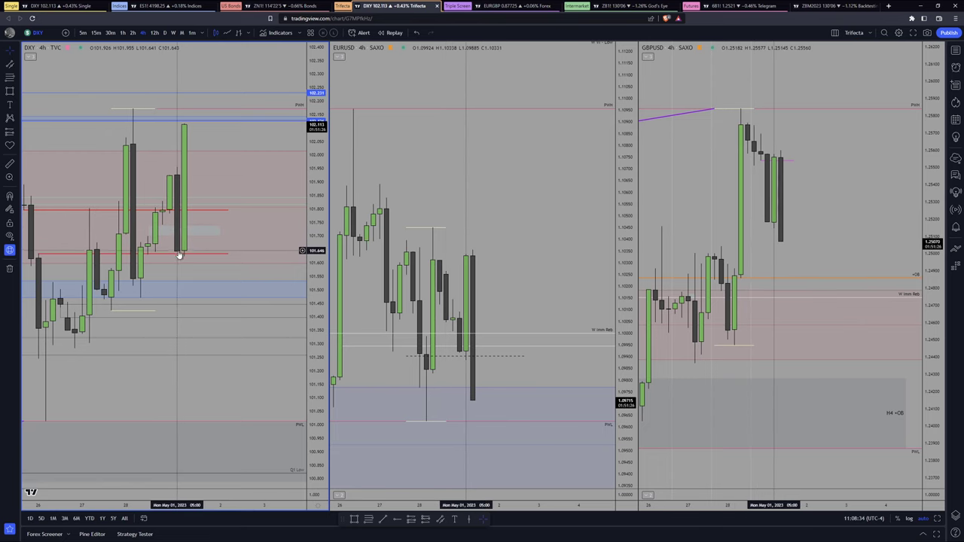
left_click_drag(187, 258, 175, 256)
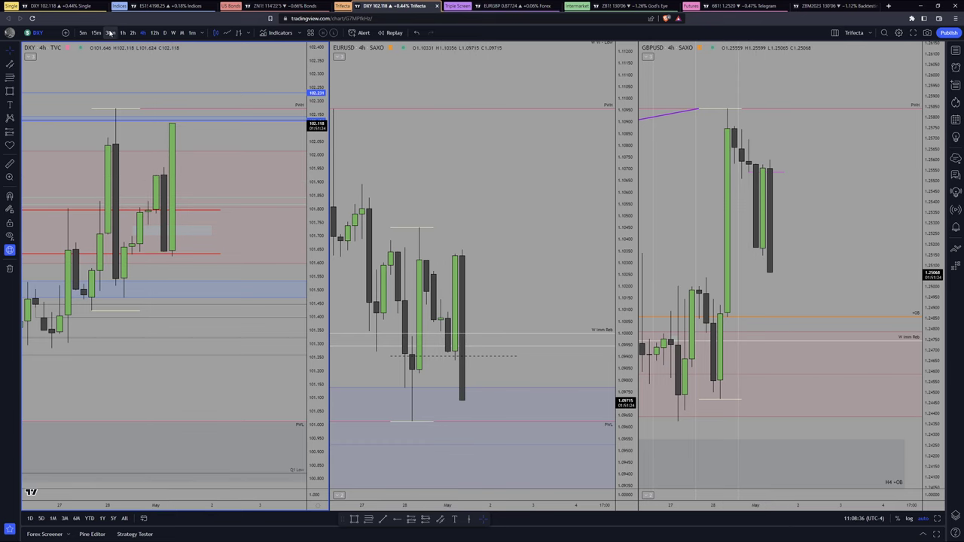
left_click(82, 32)
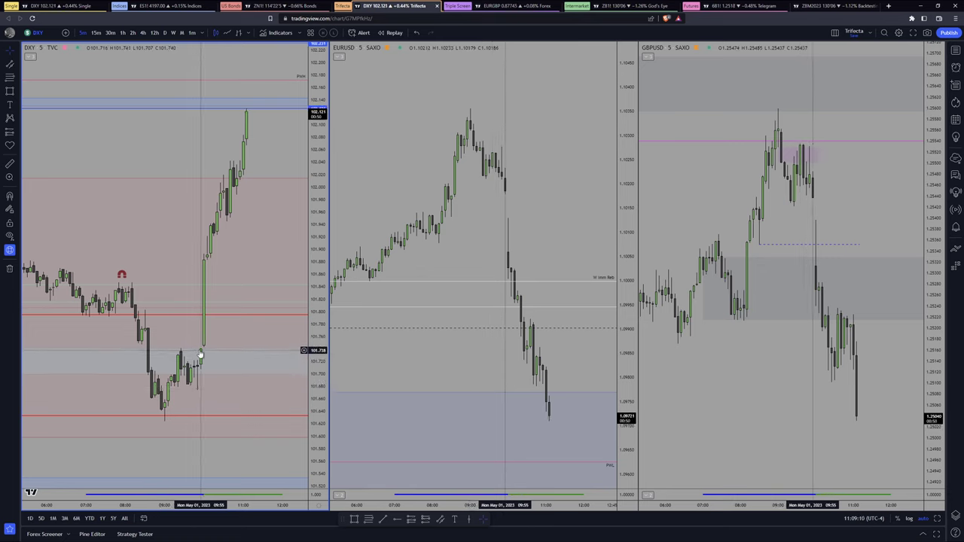
scroll(203, 247, "down", 4)
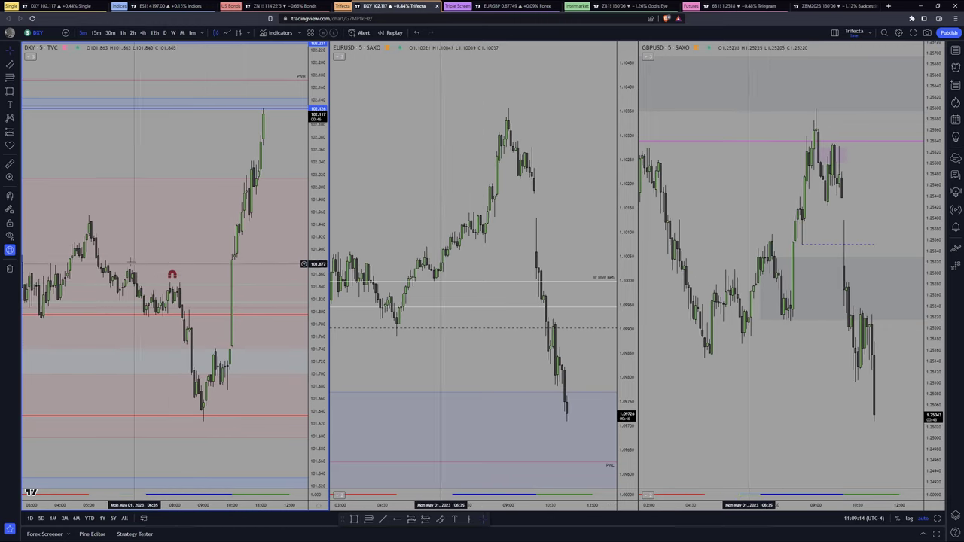
scroll(204, 260, "down", 3)
scroll(212, 260, "up", 4)
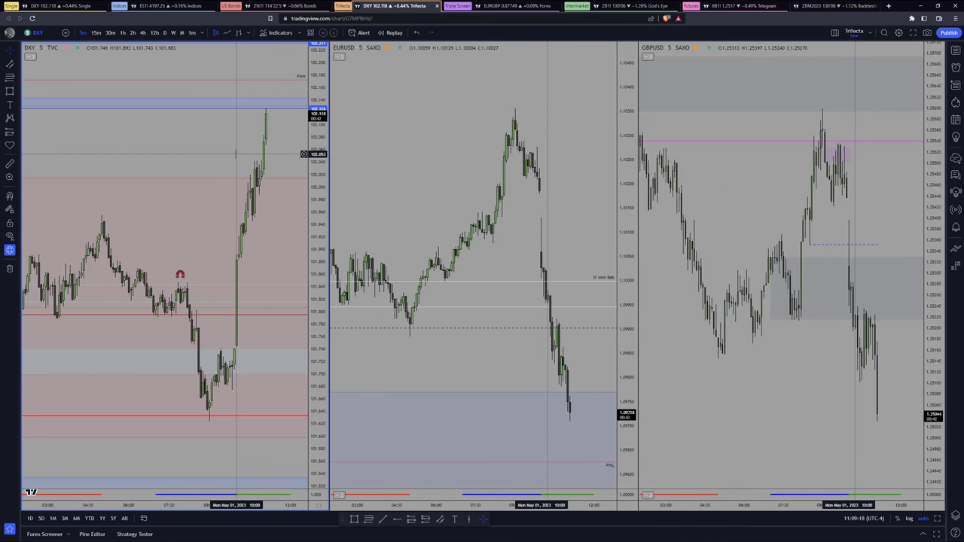
left_click(854, 204)
scroll(854, 205, "up", 3)
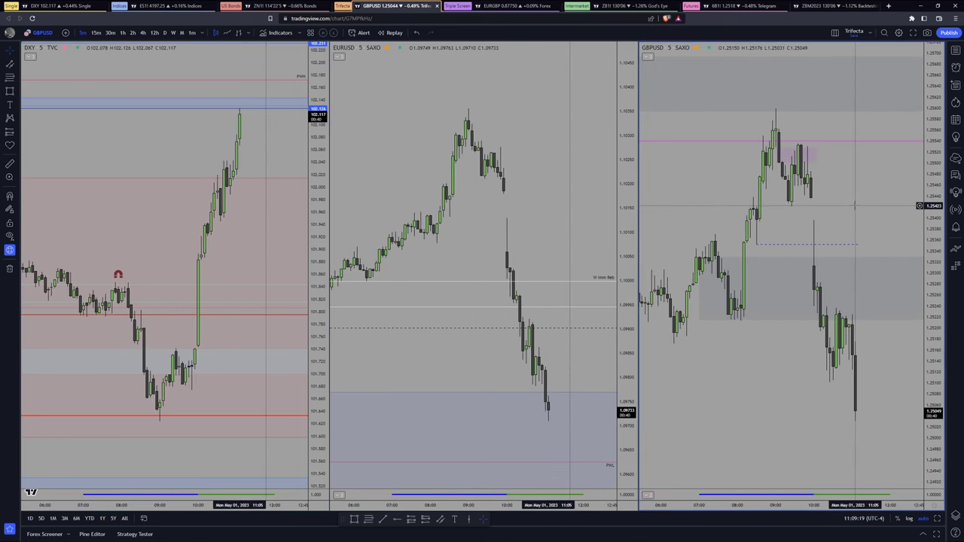
left_click(122, 33)
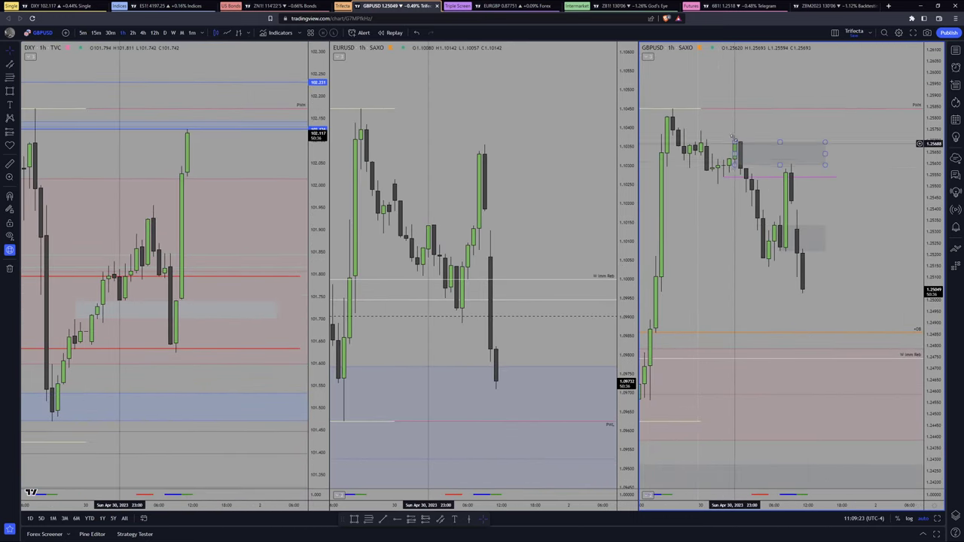
scroll(746, 167, "up", 4)
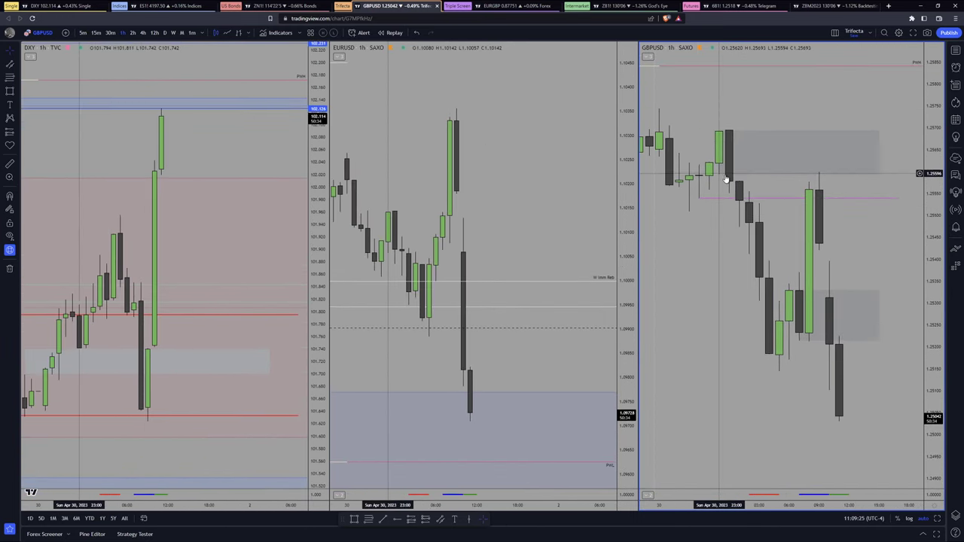
scroll(728, 183, "down", 5)
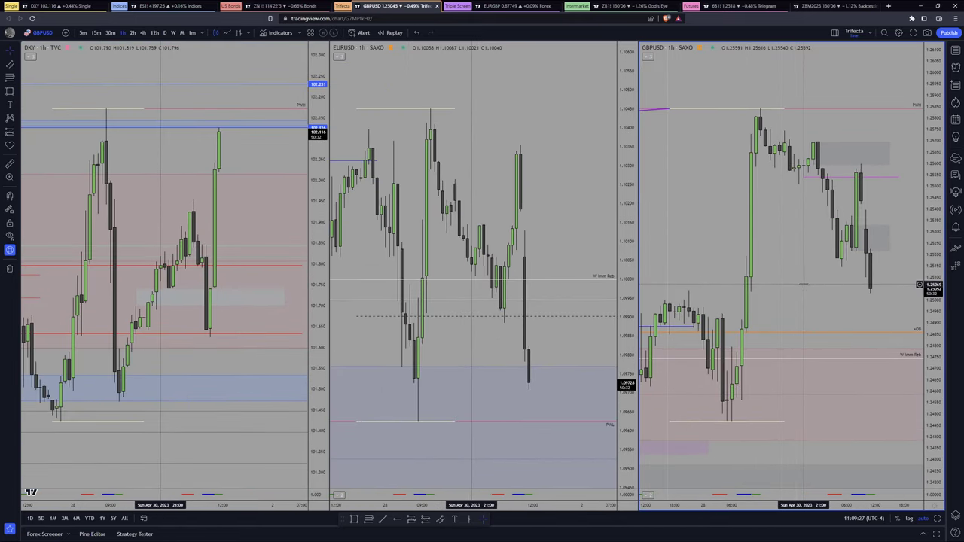
scroll(823, 259, "down", 2)
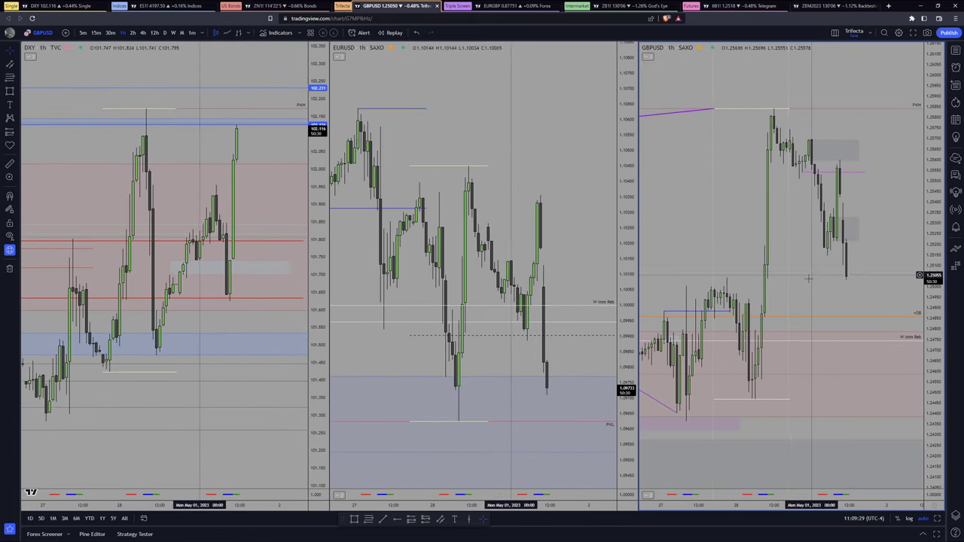
left_click(755, 403, "shift")
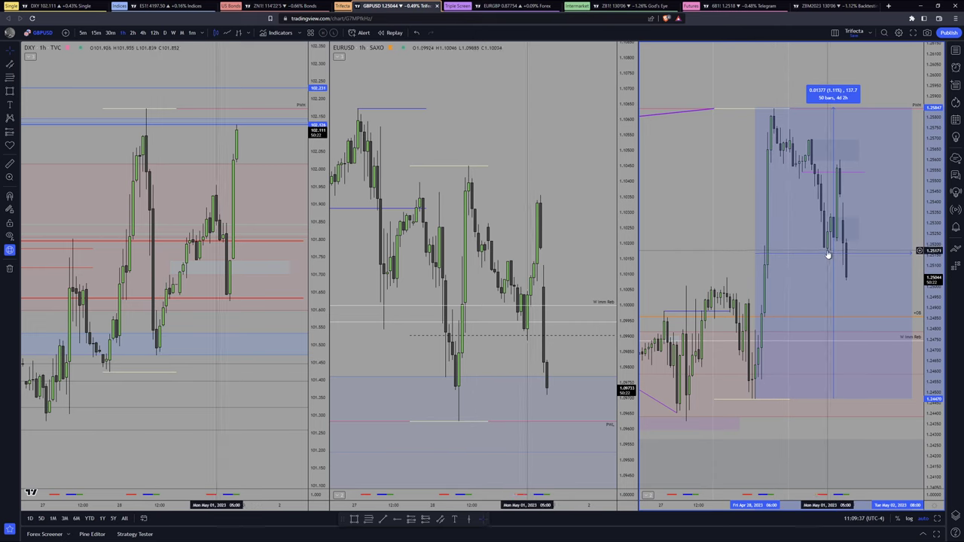
left_click(838, 287)
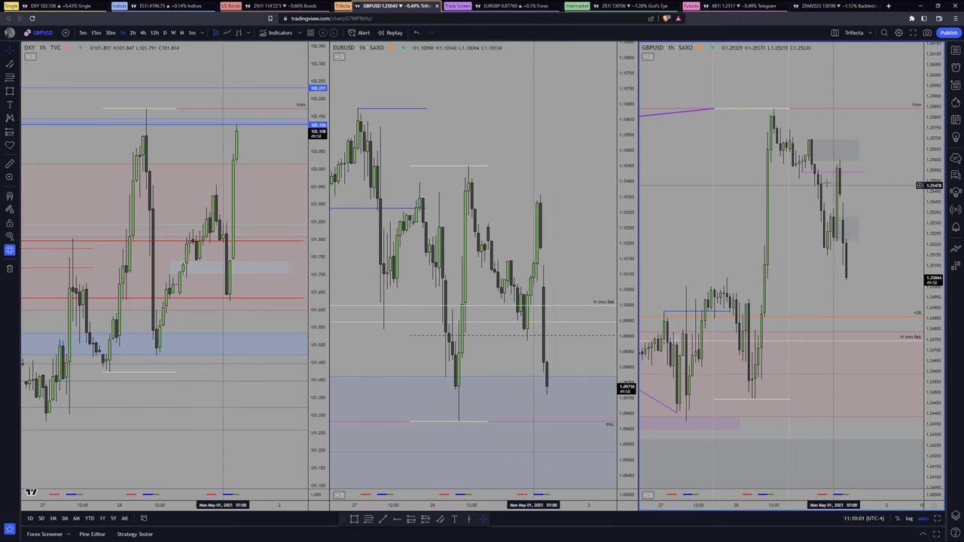
key("5")
key("Return")
scroll(802, 170, "down", 2)
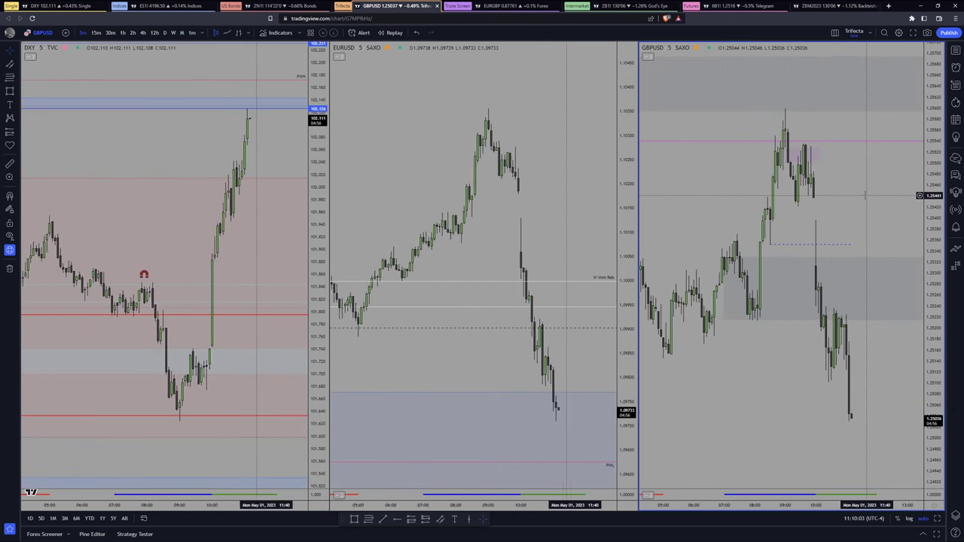
Apply the SMT - LTF drawing template and draw a trend line under the GBPUSD consolidation lows
scroll(794, 163, "down", 1)
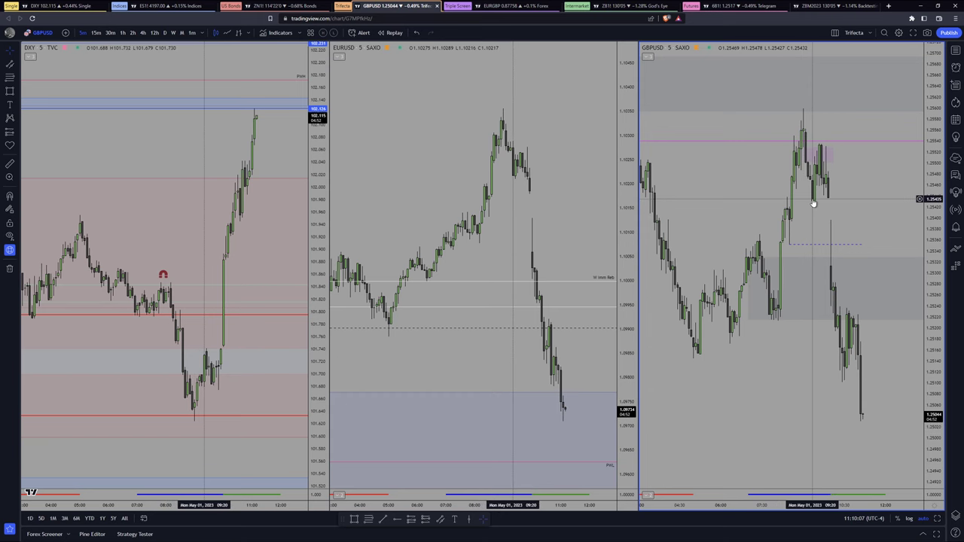
scroll(873, 188, "up", 2)
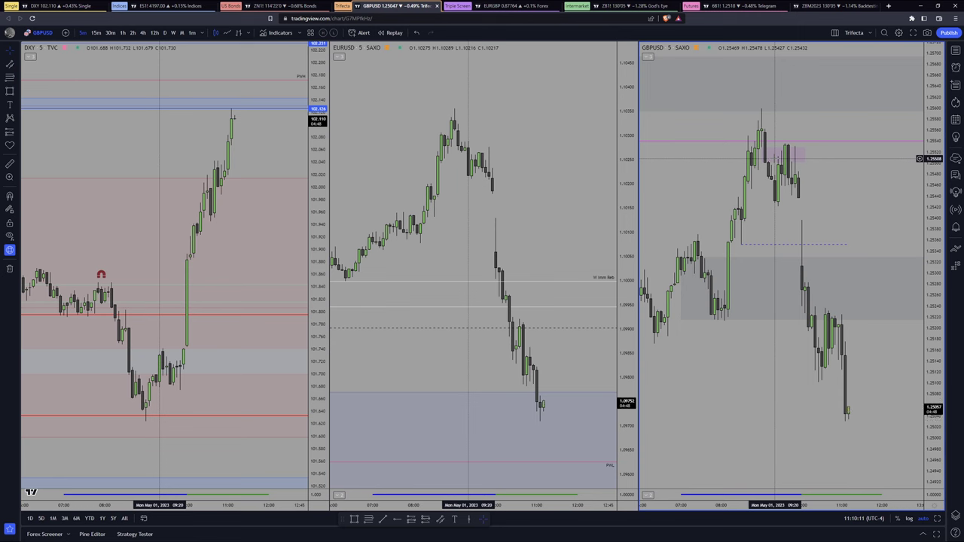
scroll(753, 301, "up", 1)
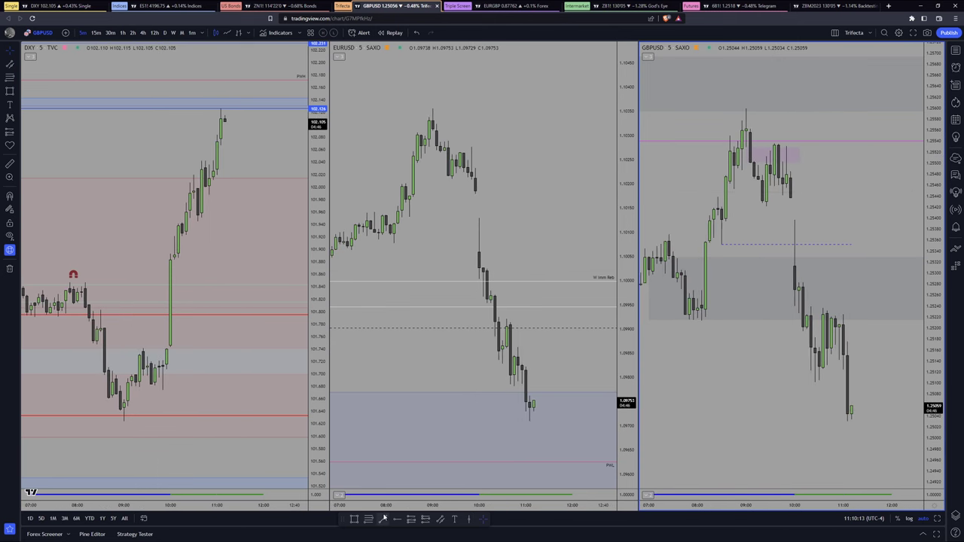
left_click(500, 35)
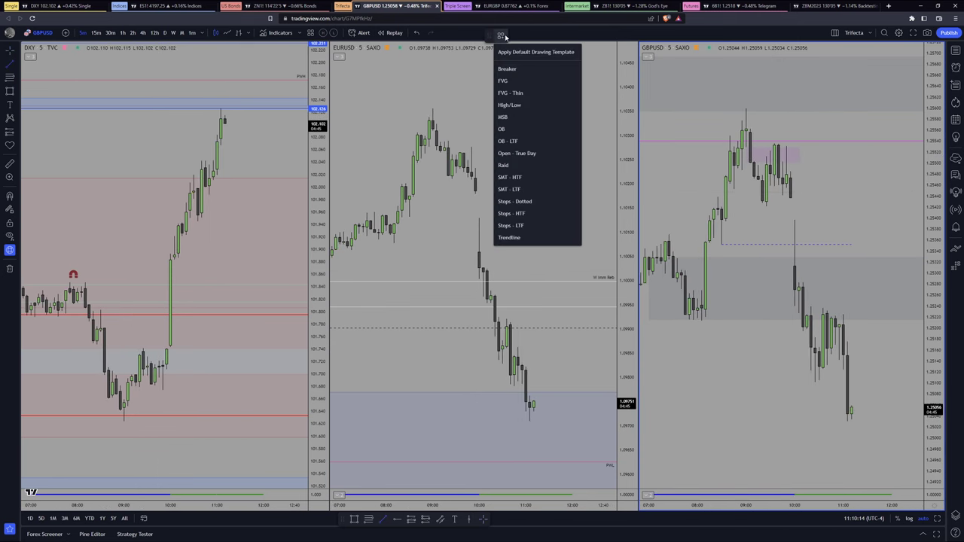
left_click(530, 190)
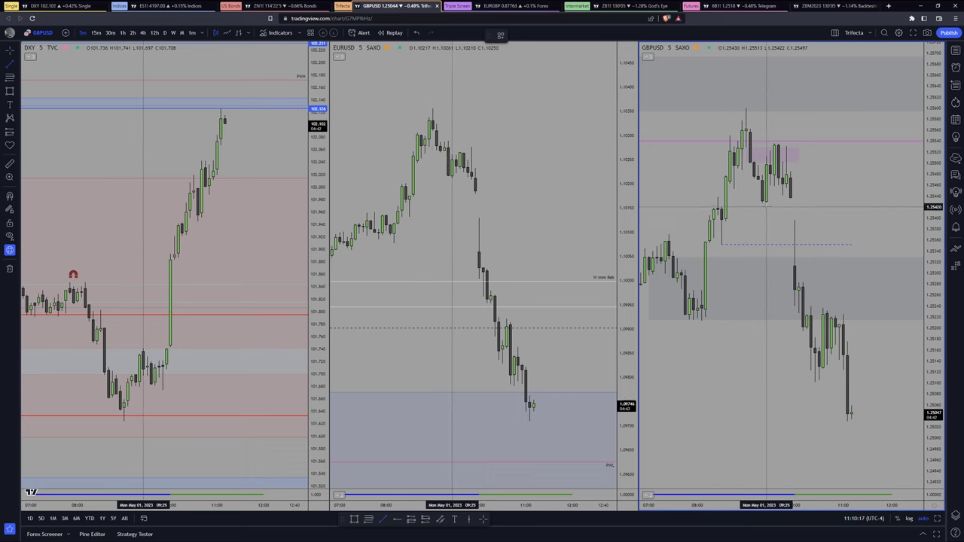
left_click_drag(762, 209, 797, 201)
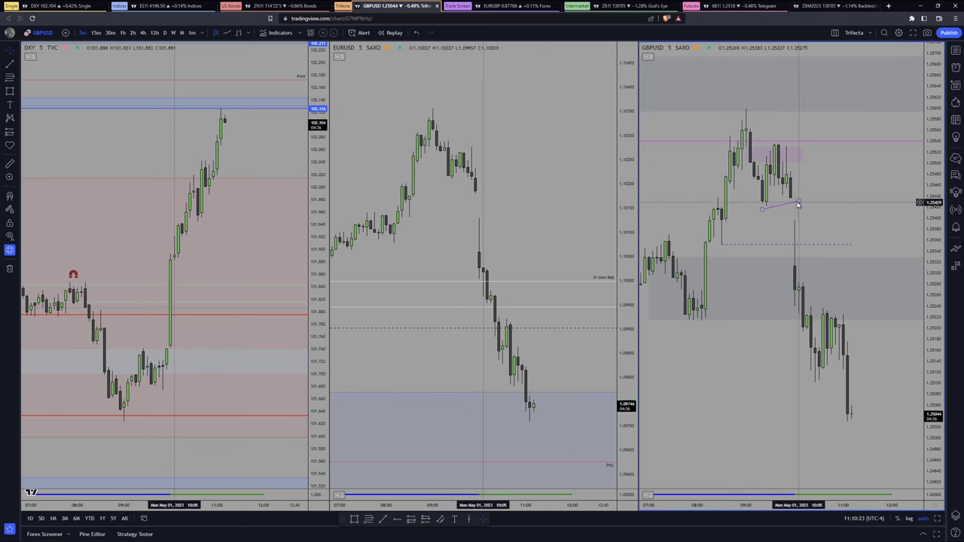
left_click_drag(796, 200, 786, 196)
left_click(829, 212)
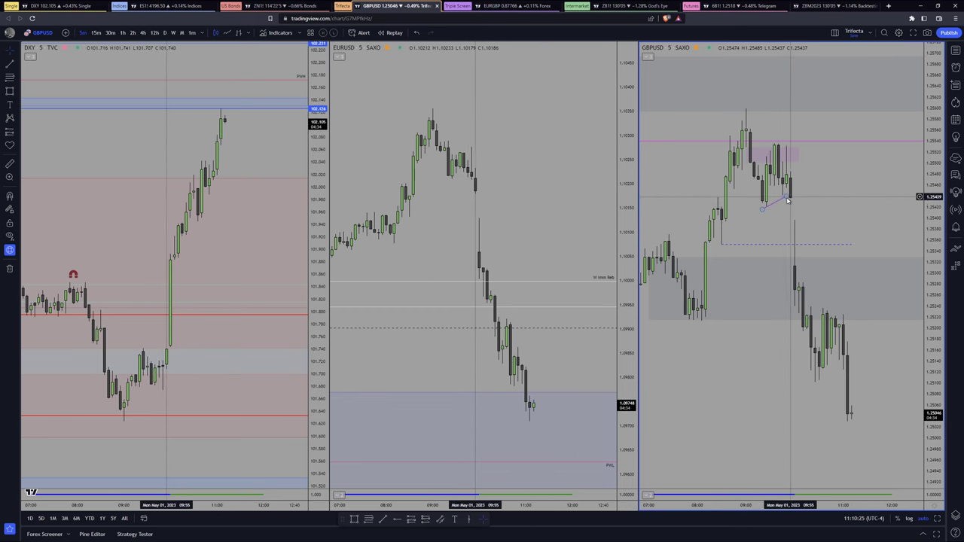
Draw EURUSD trend lines along the consolidation lows and highs, then a GBPUSD line across its highs
left_click(381, 519)
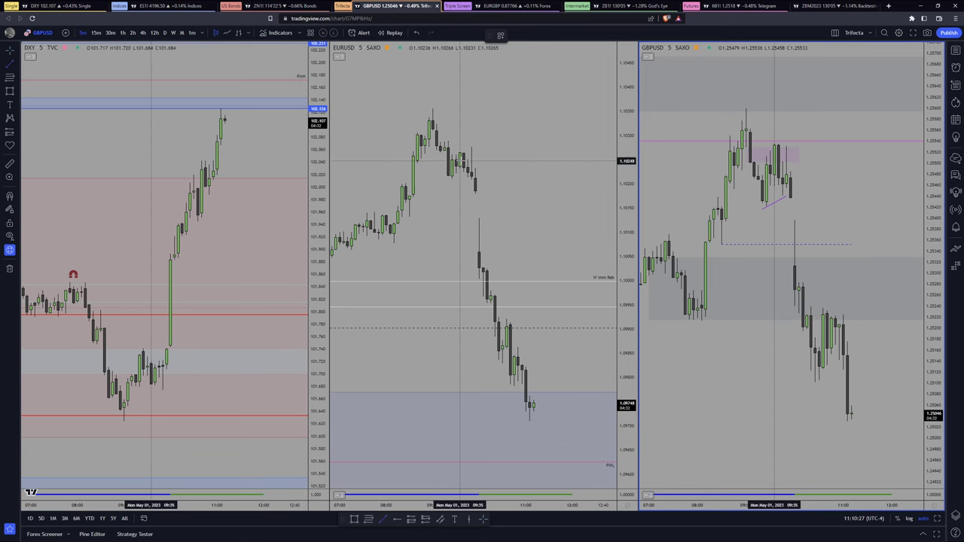
left_click(448, 180)
left_click(471, 180)
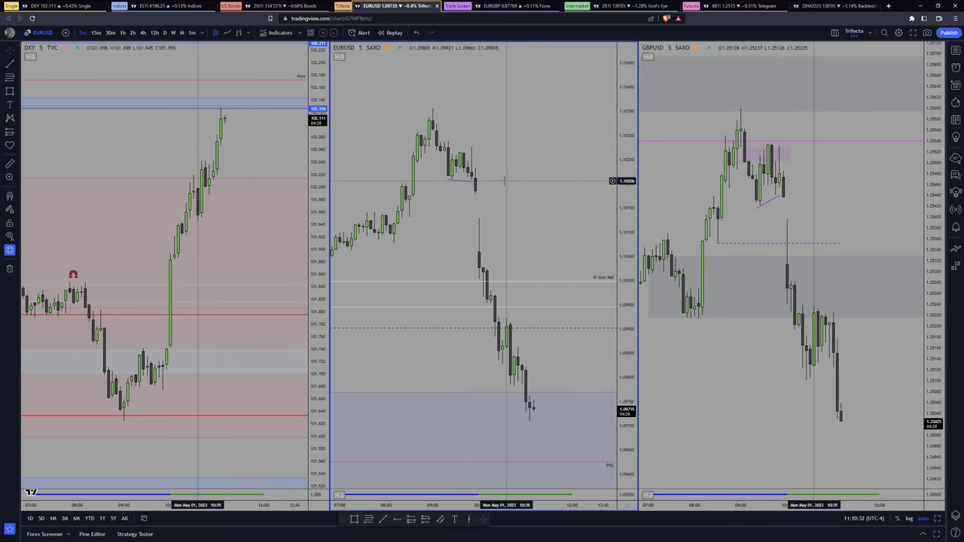
left_click(484, 322)
left_click(381, 519)
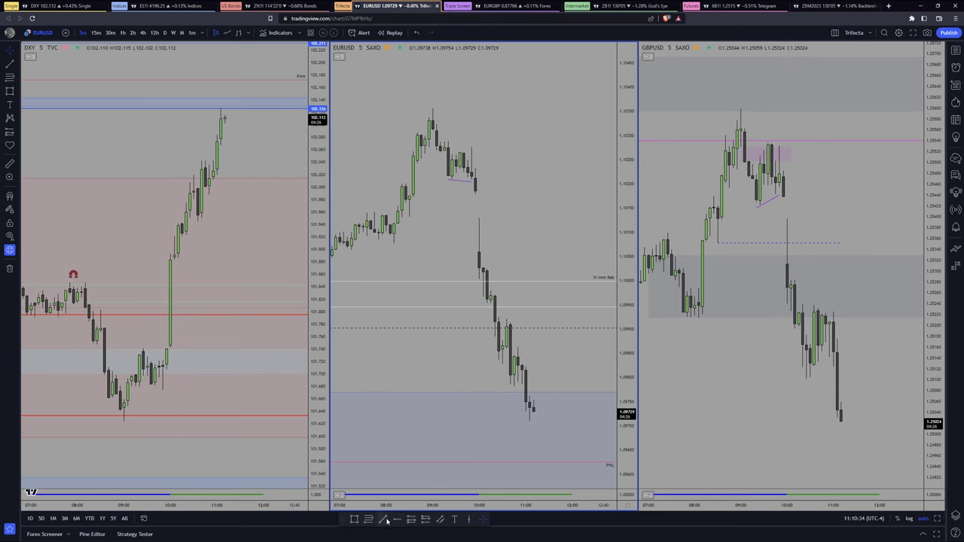
left_click(455, 148)
left_click(475, 143)
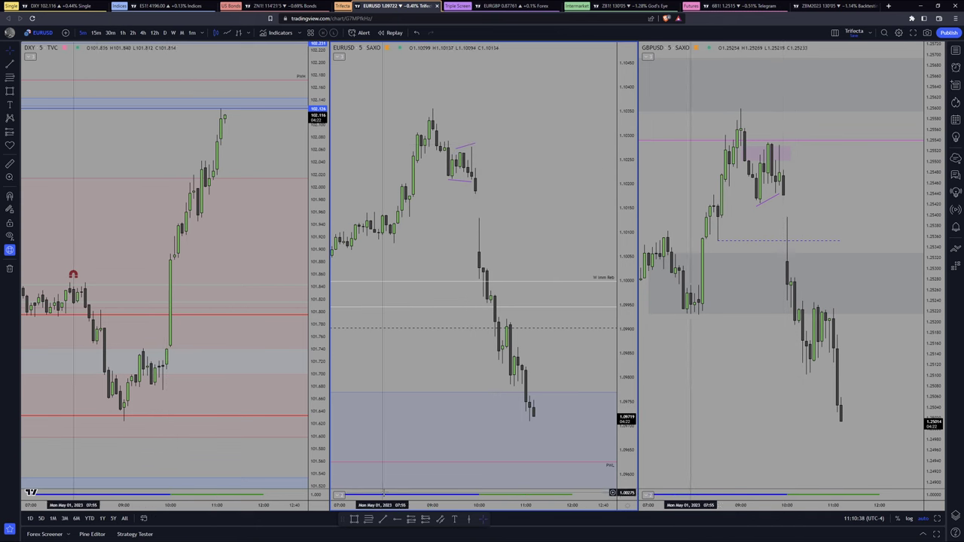
left_click(764, 136)
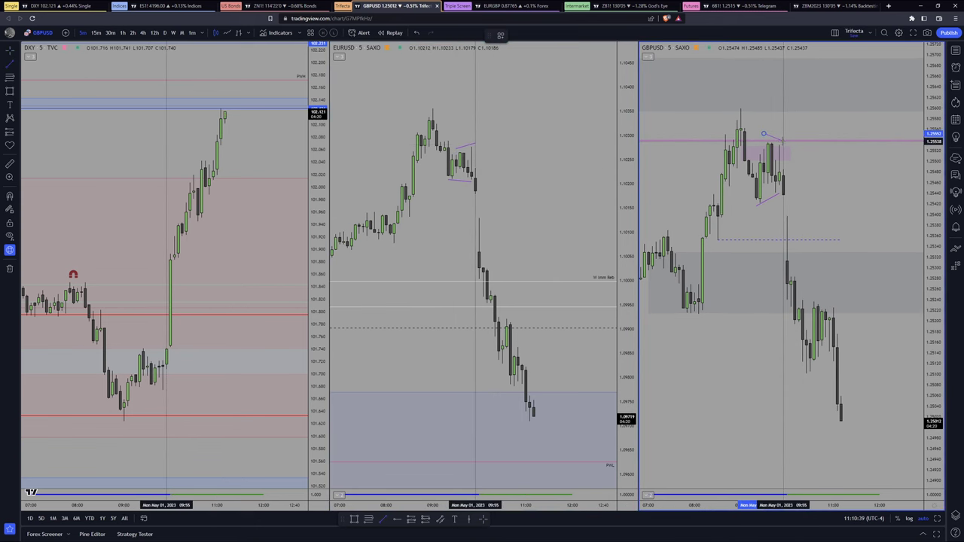
left_click(783, 143)
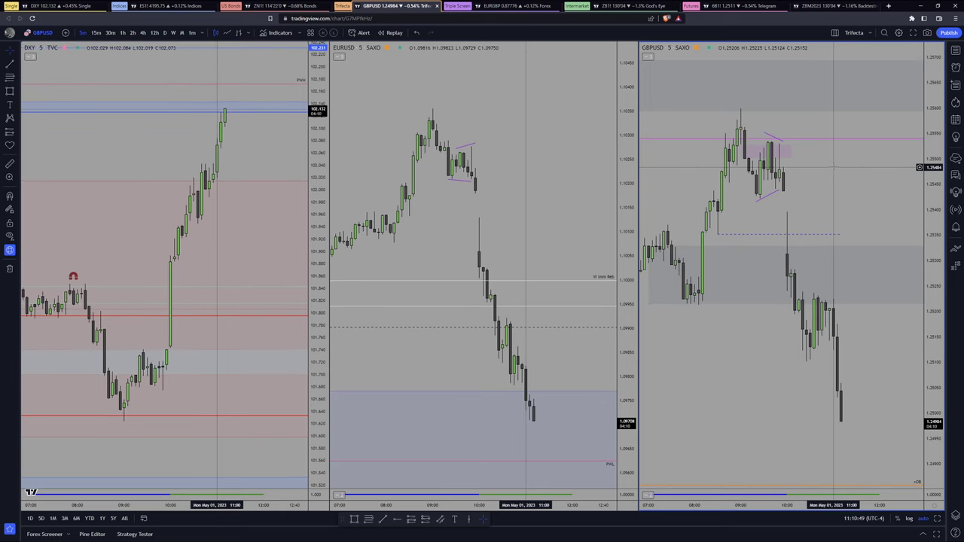
Adjust the zone near the GBPUSD high, pan back to earlier history, and maximize GBPUSD with Alt+Enter
scroll(879, 187, "down", 2)
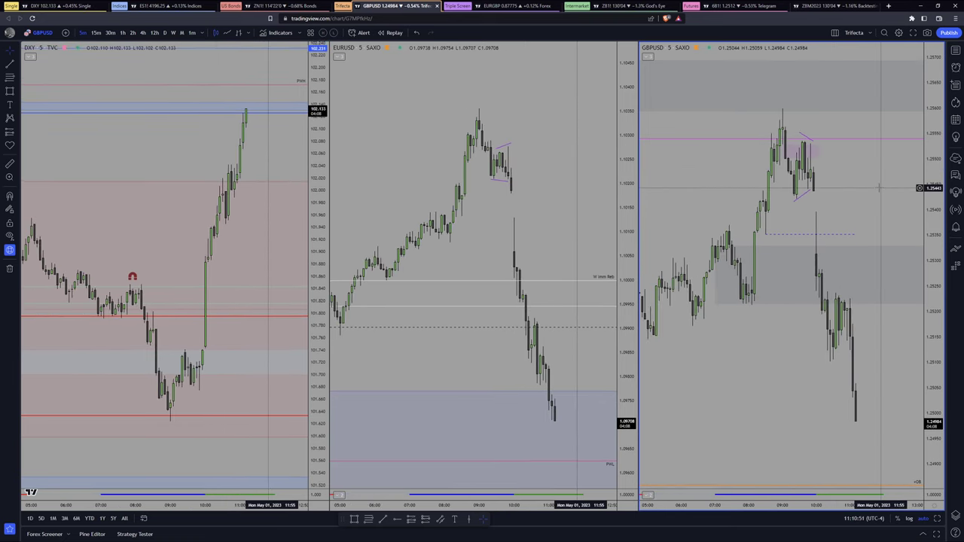
scroll(878, 187, "up", 1)
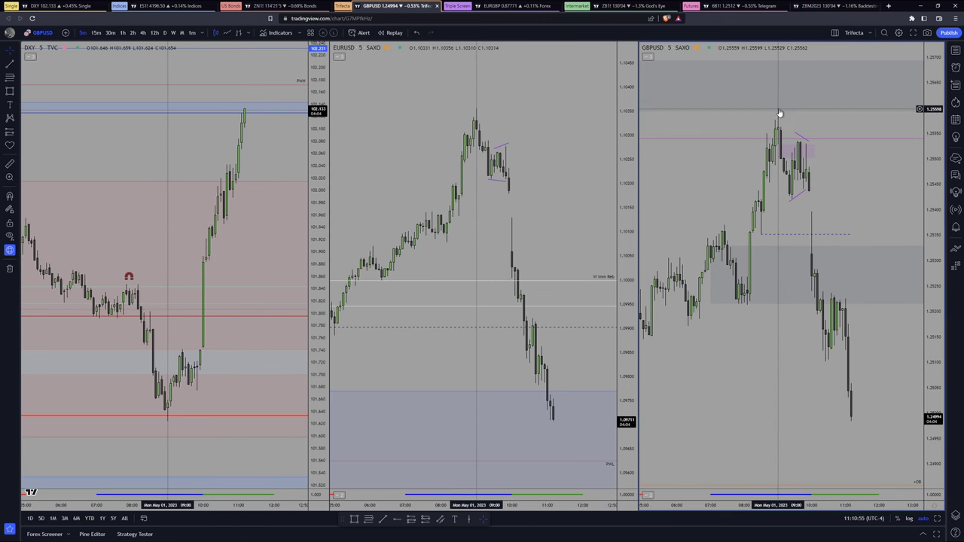
left_click_drag(796, 149, 777, 149)
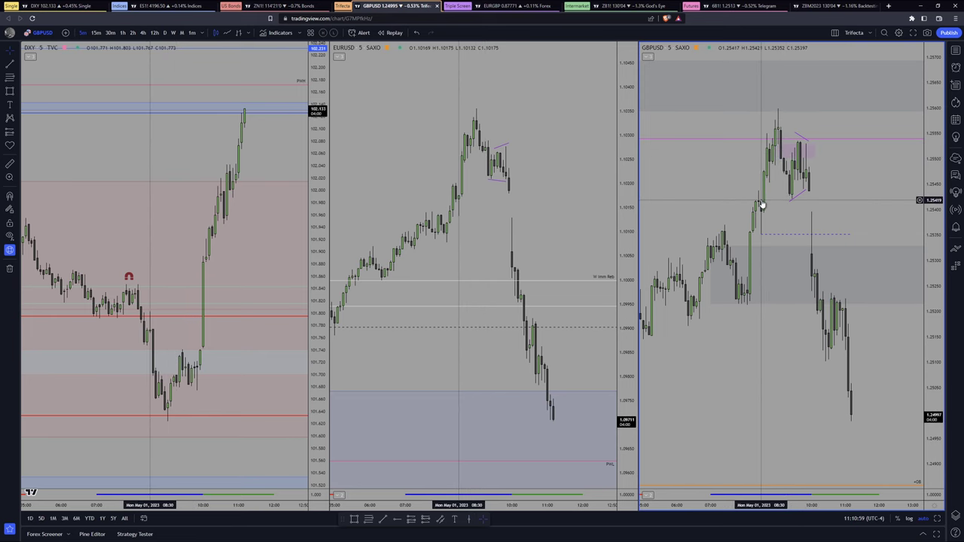
scroll(760, 213, "up", 2)
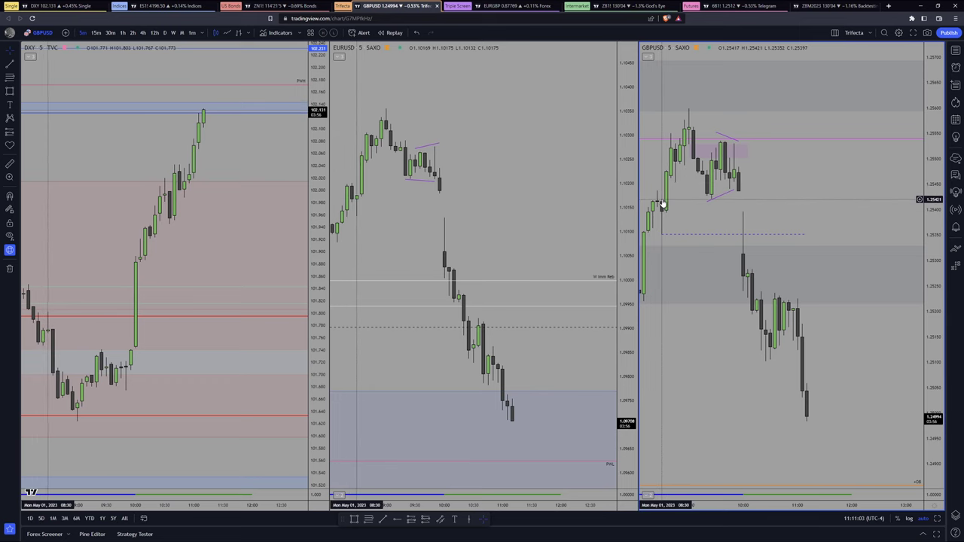
left_click_drag(783, 206, 865, 205)
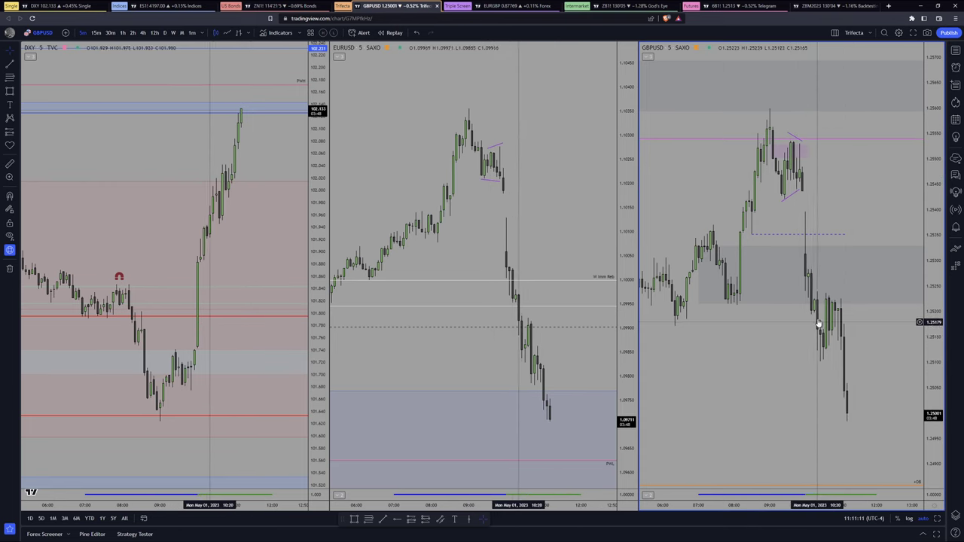
scroll(818, 322, "down", 2)
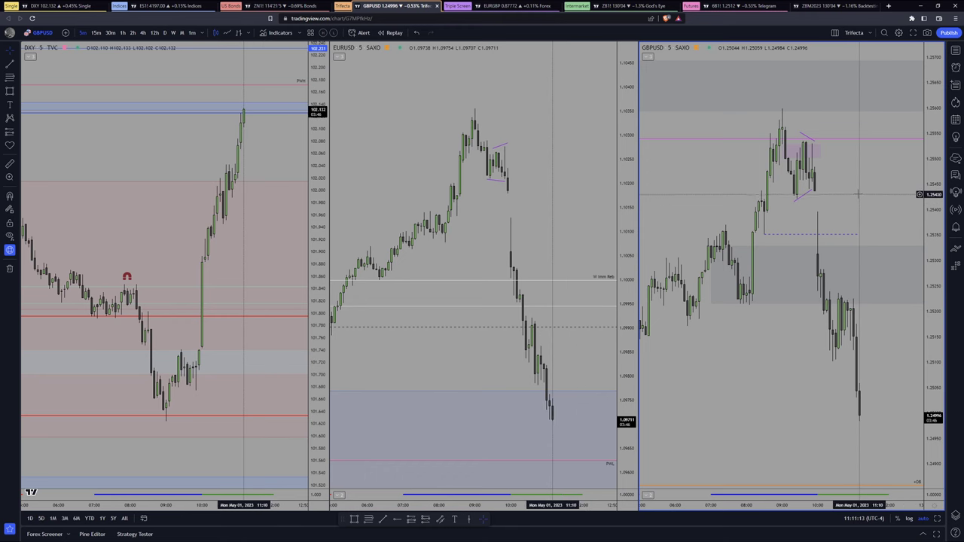
key("alt+Return")
scroll(727, 226, "up", 3)
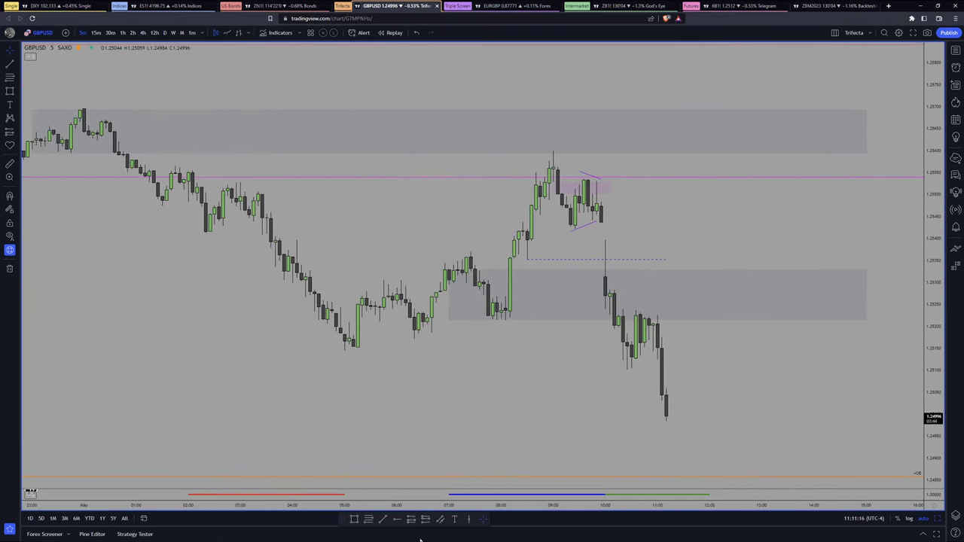
Place a GBPUSD position box with 0.00102 risk and 0.00153 target, then switch to 1-hour candles
left_click(425, 519)
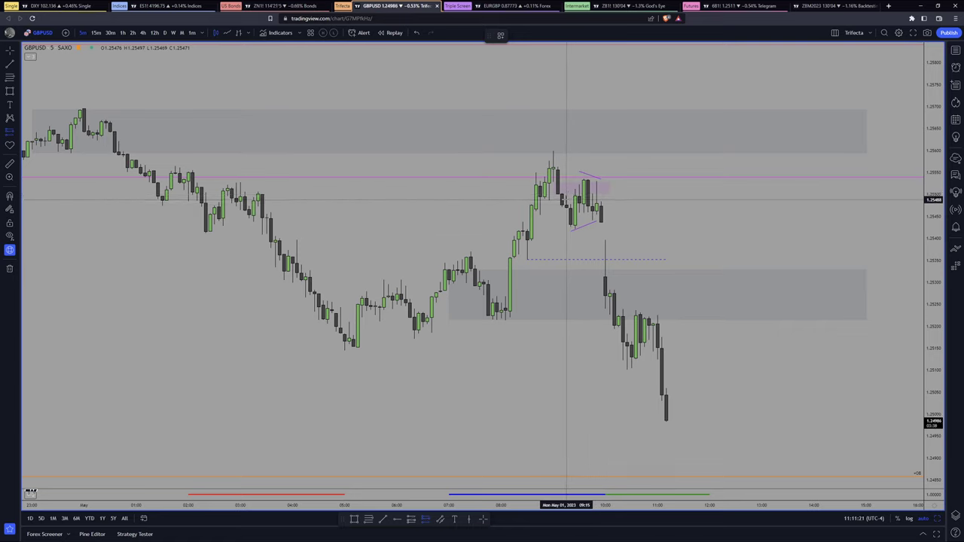
left_click(567, 199)
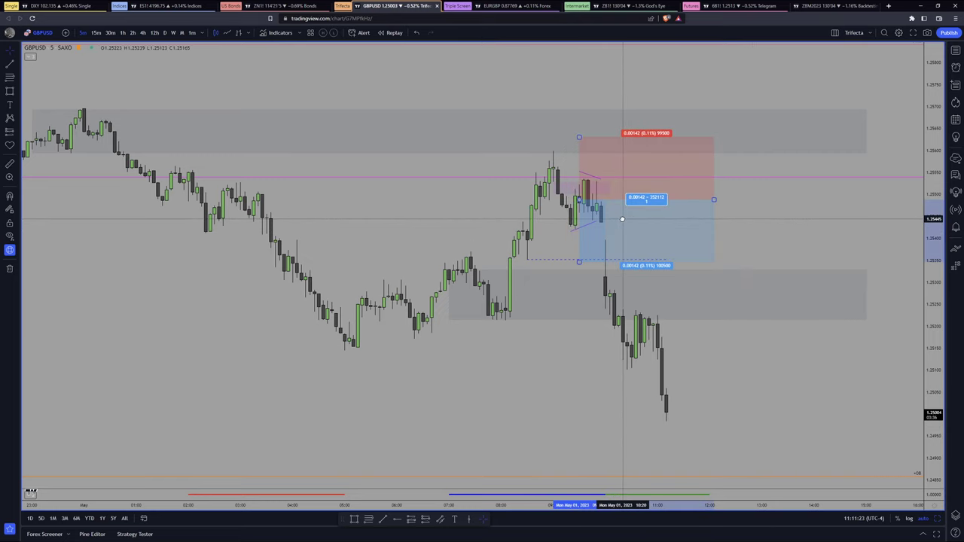
left_click_drag(686, 231, 676, 226)
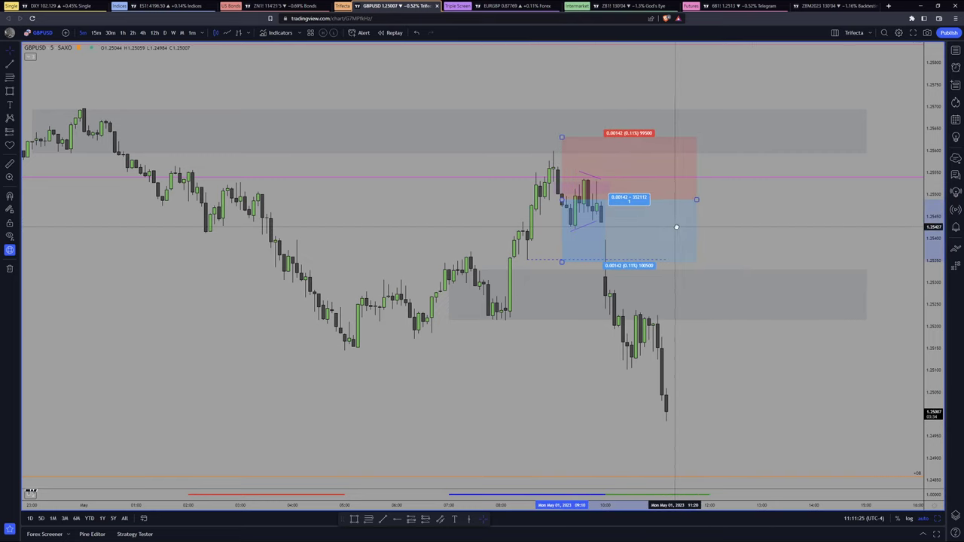
left_click_drag(566, 137, 570, 158)
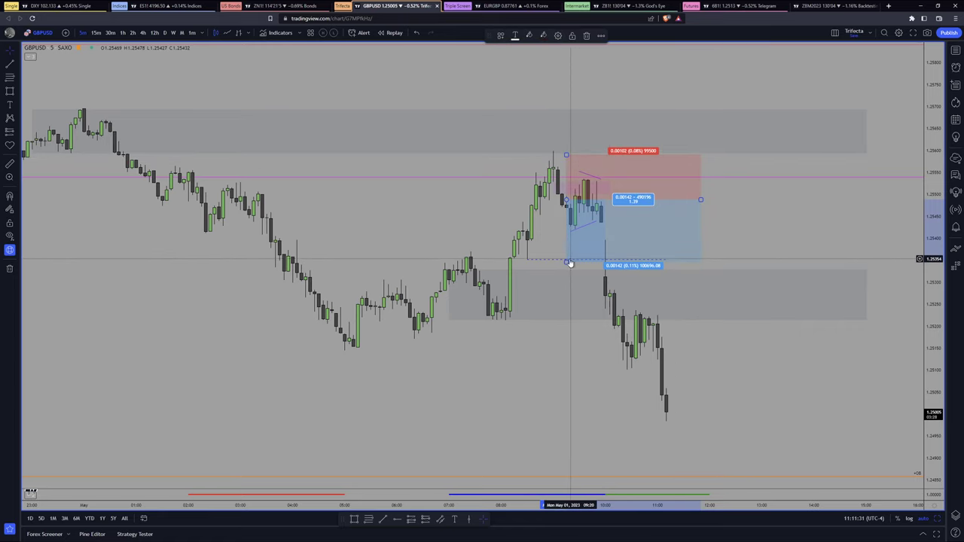
left_click_drag(566, 261, 566, 265)
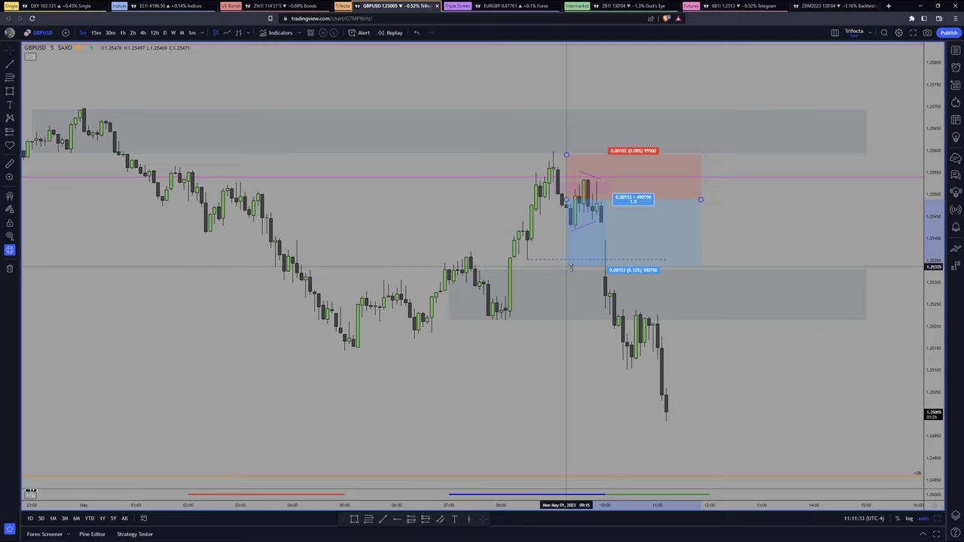
left_click_drag(571, 267, 570, 266)
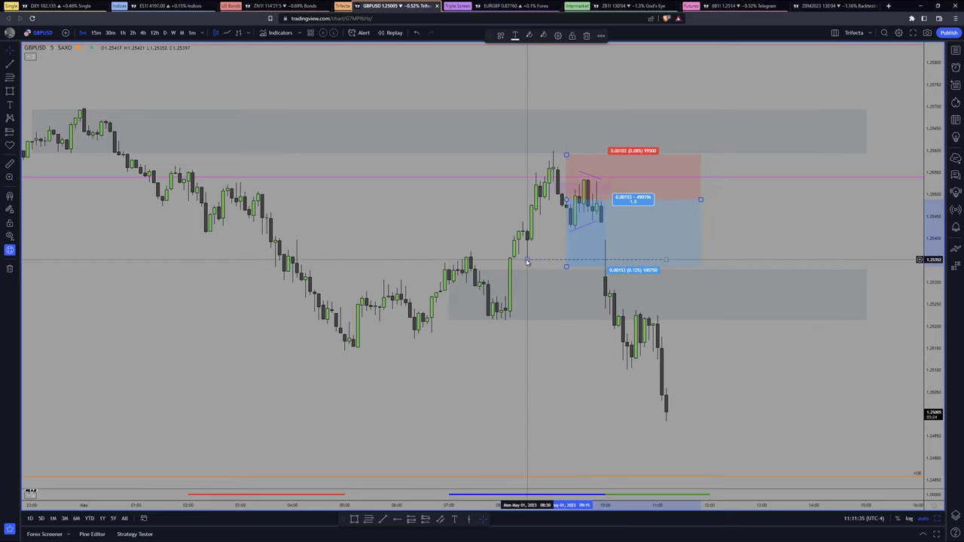
left_click(462, 226)
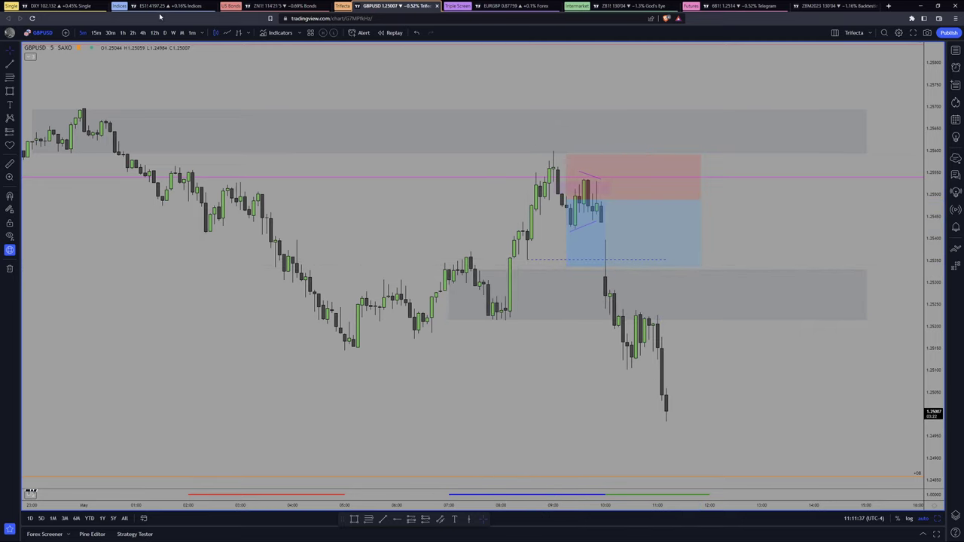
left_click(123, 33)
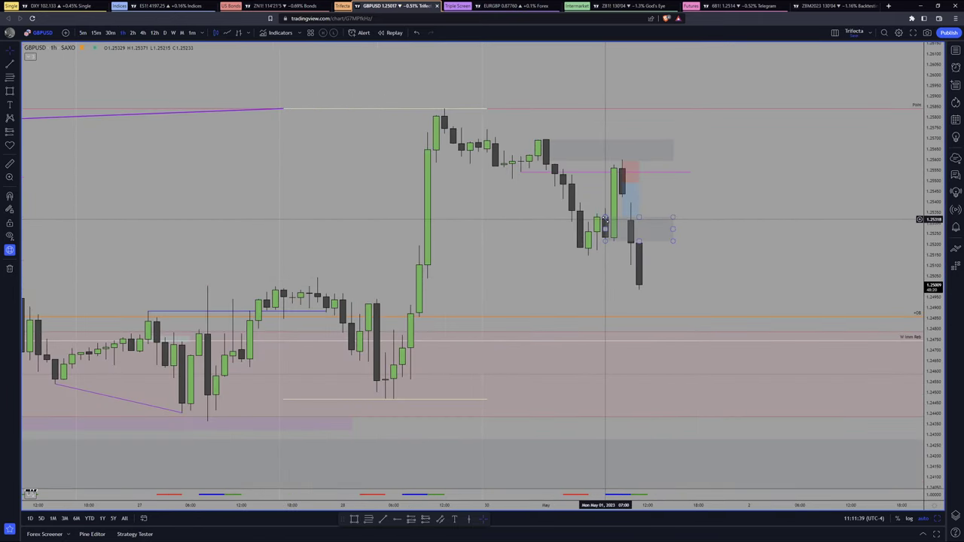
Switch GBPUSD to 15-minute, then 5-minute candles, zoom out and check the position box levels
left_click(95, 33)
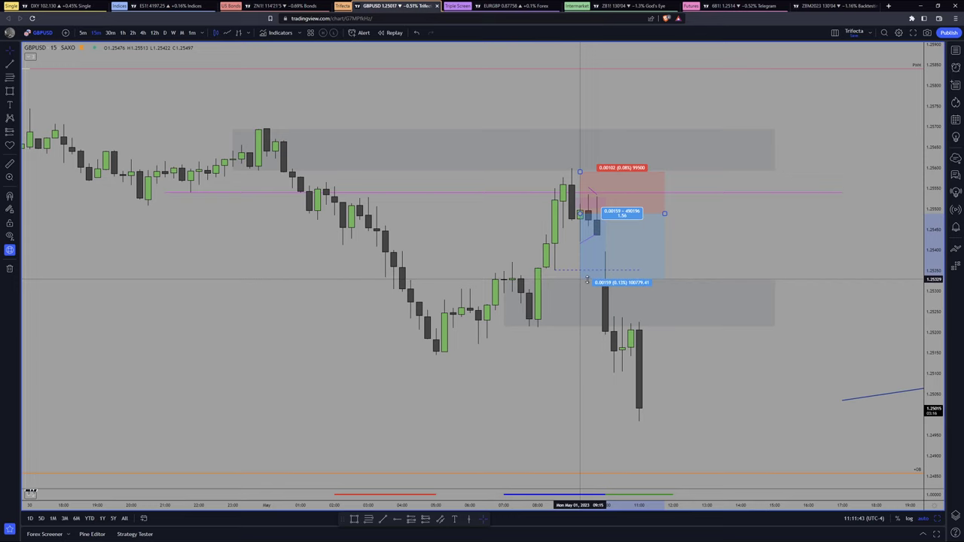
left_click(82, 33)
scroll(603, 247, "down", 3)
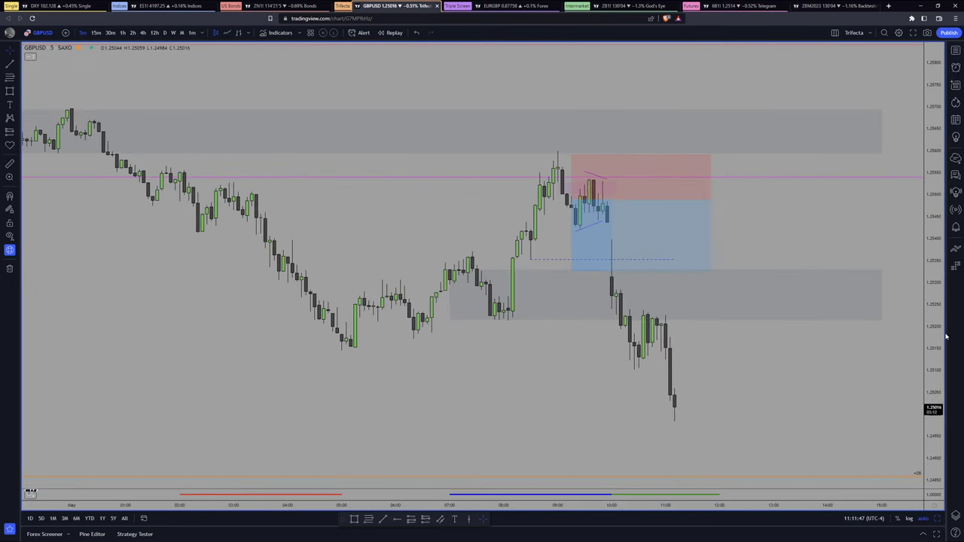
left_click(572, 162)
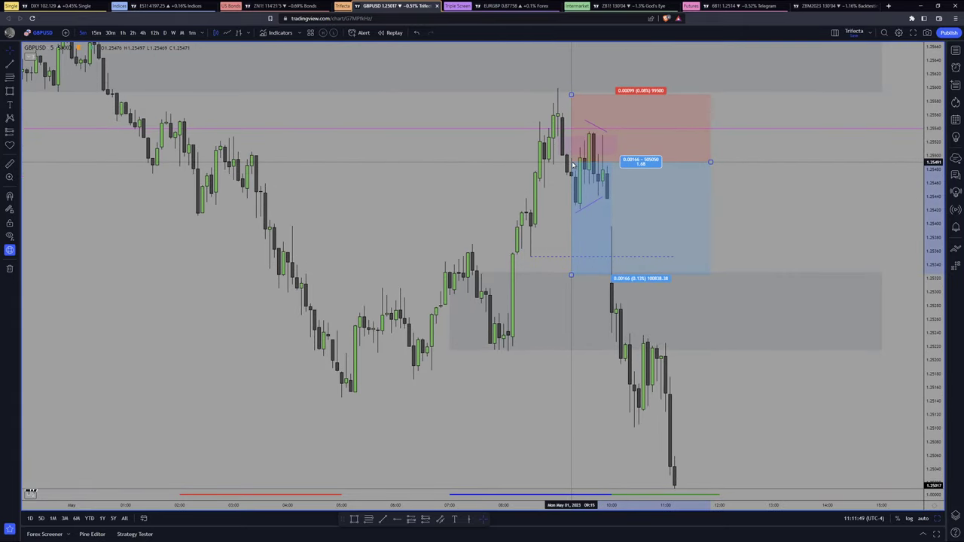
left_click(817, 215)
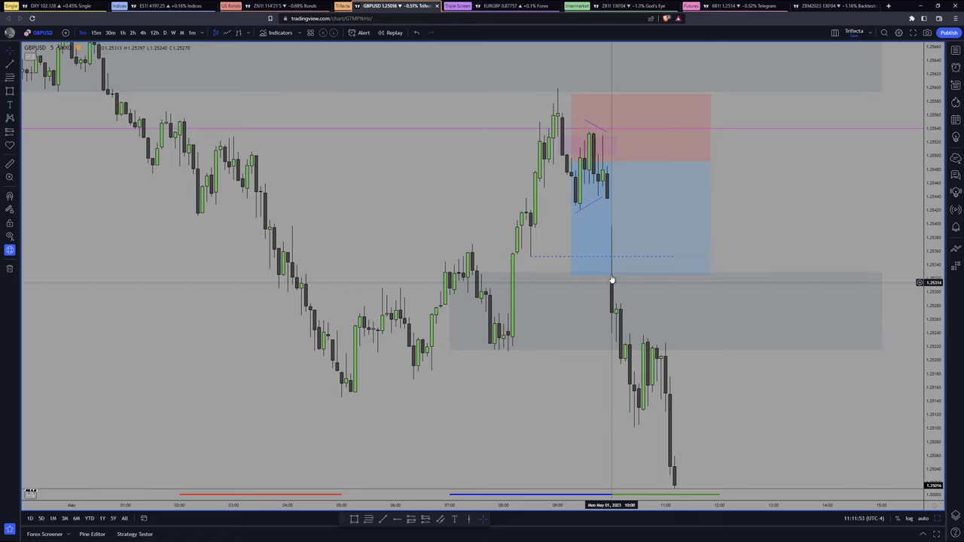
scroll(527, 391, "down", 1)
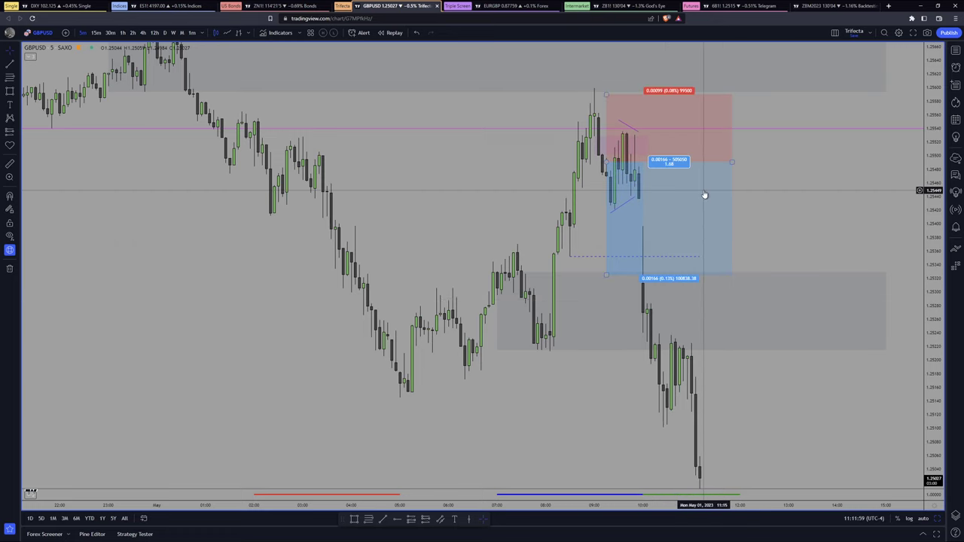
Narrow the position box and move it to the right of the latest candles
left_click_drag(731, 161, 674, 165)
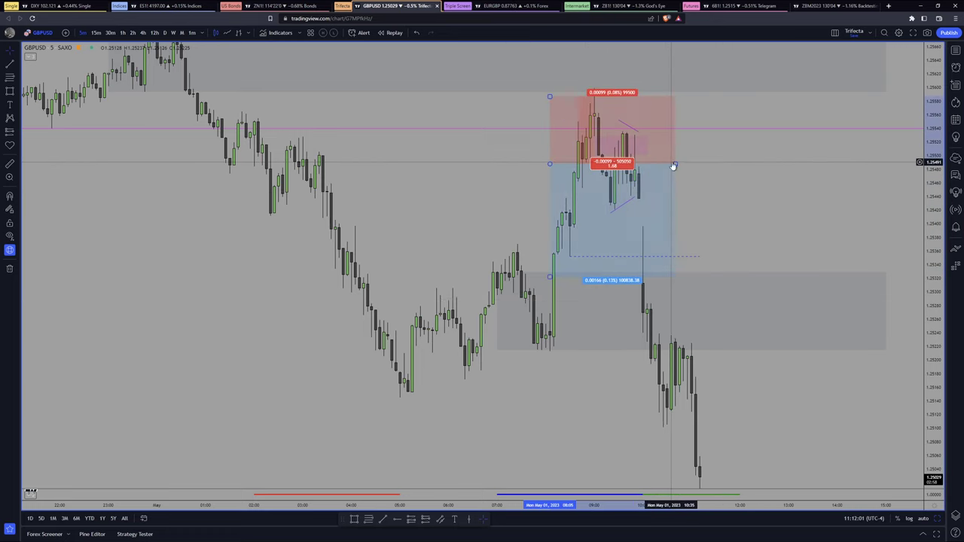
key("ctrl+z")
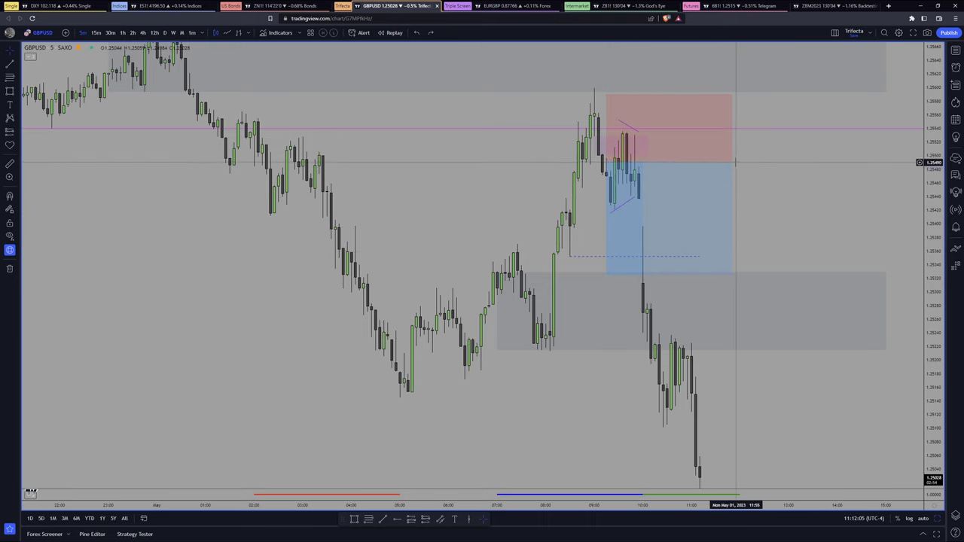
left_click_drag(735, 161, 667, 163)
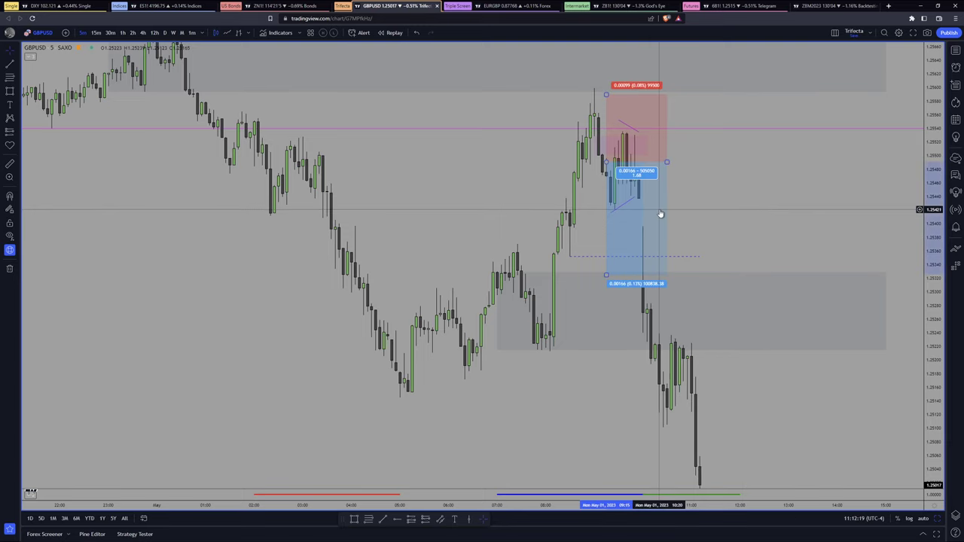
left_click_drag(658, 213, 774, 205)
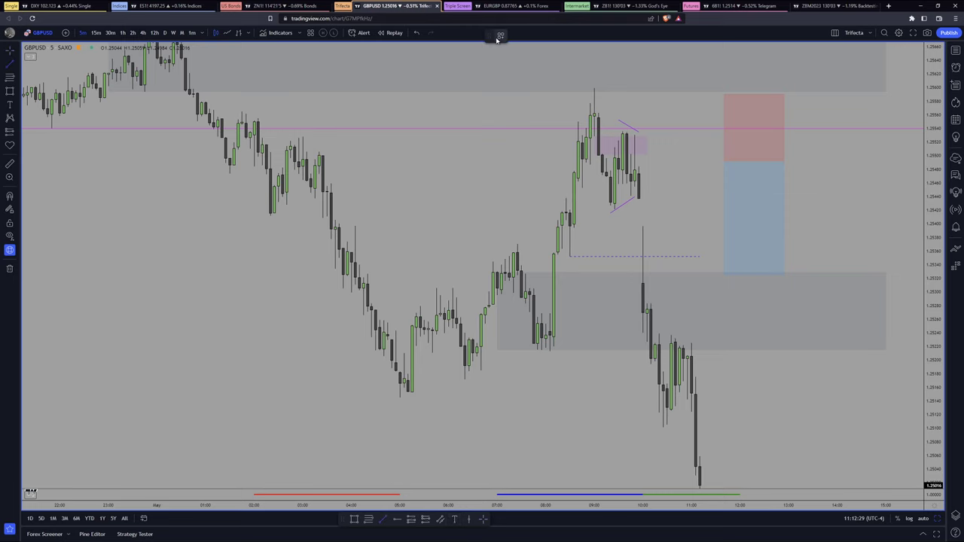
Draw a red horizontal line at about 1.2527 in the lower grey zone
left_click(500, 35)
left_click(527, 102)
left_click(549, 313)
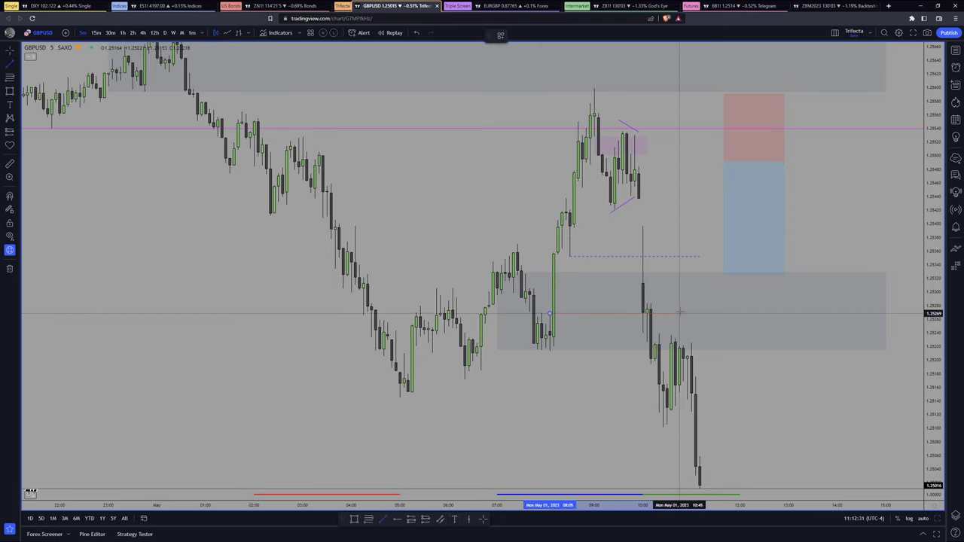
left_click(679, 312)
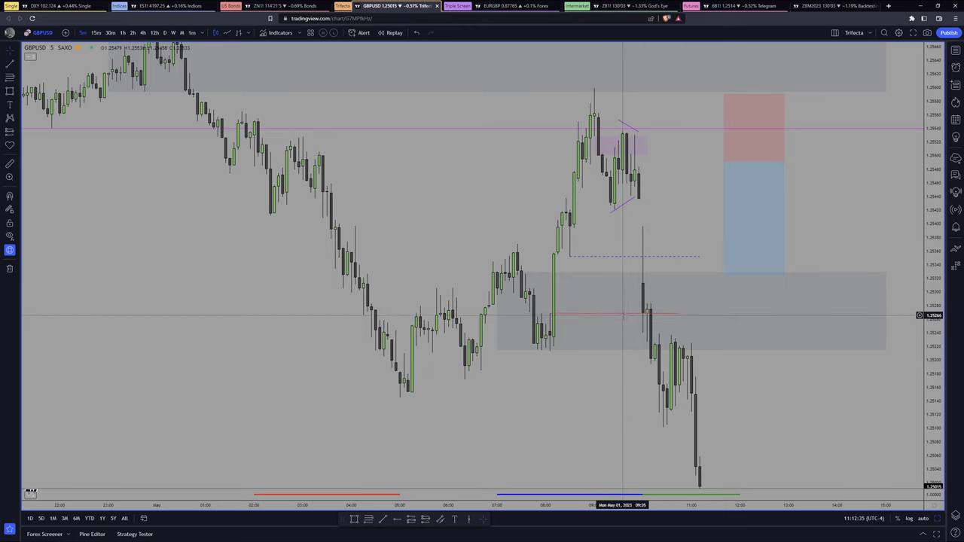
Switch GBPUSD to 1-minute candles, zoom out over the whole session, then pick 15-minute candles
key("1")
key("Return")
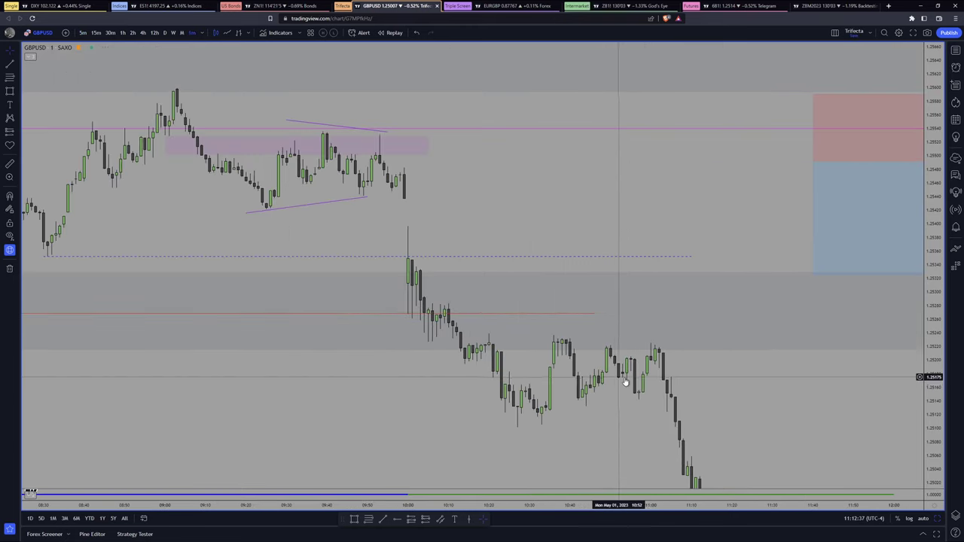
scroll(552, 389, "down", 3)
scroll(552, 248, "right", 2)
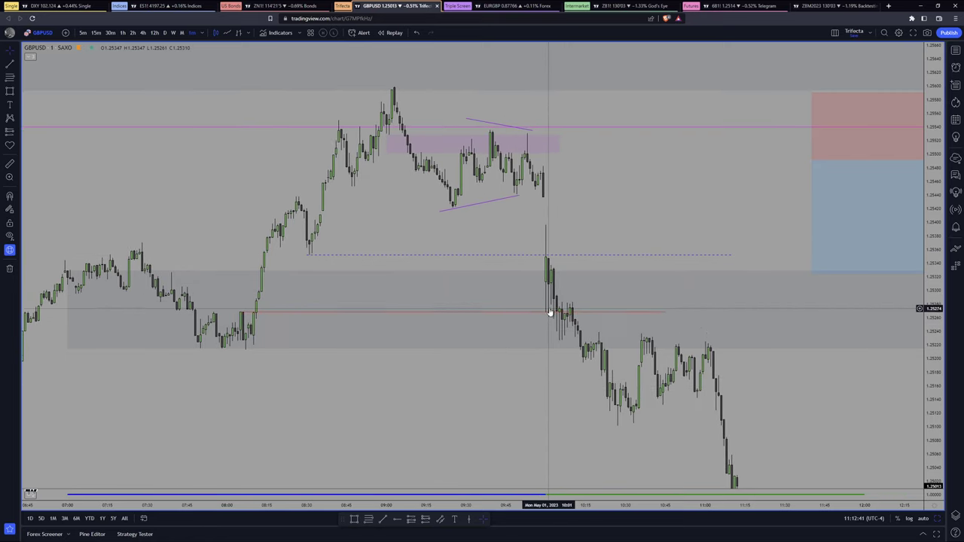
left_click_drag(530, 383, 557, 360)
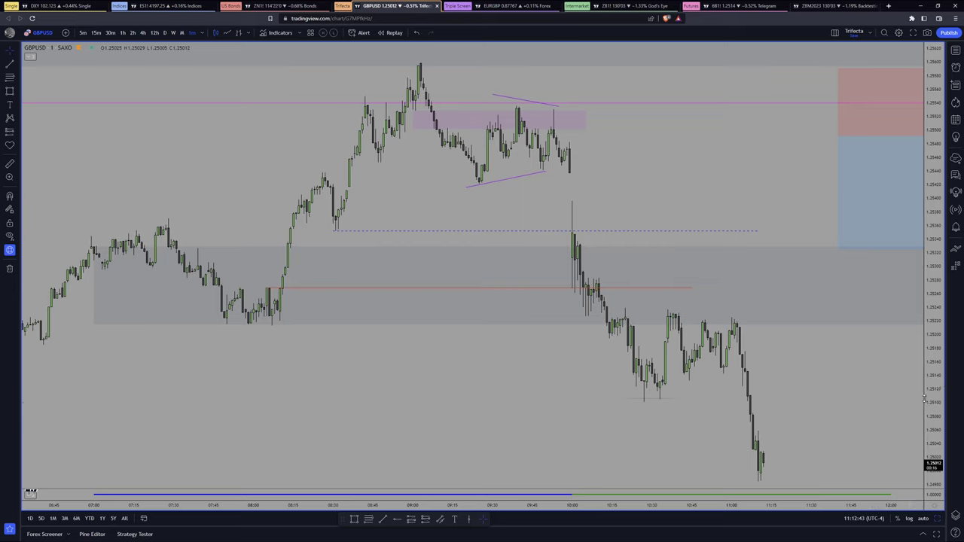
scroll(625, 383, "left", 2)
scroll(398, 329, "down", 2)
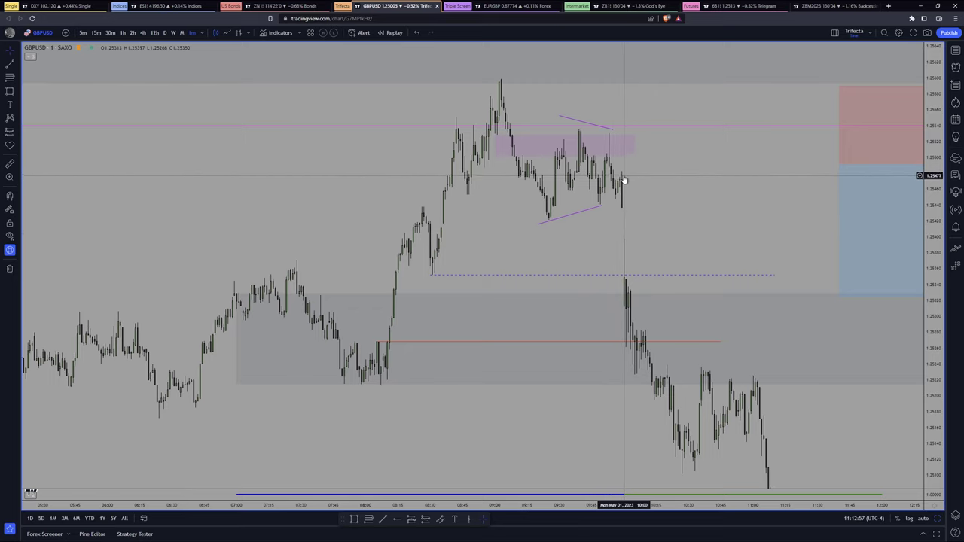
left_click_drag(621, 188, 617, 233)
scroll(617, 233, "up", 3)
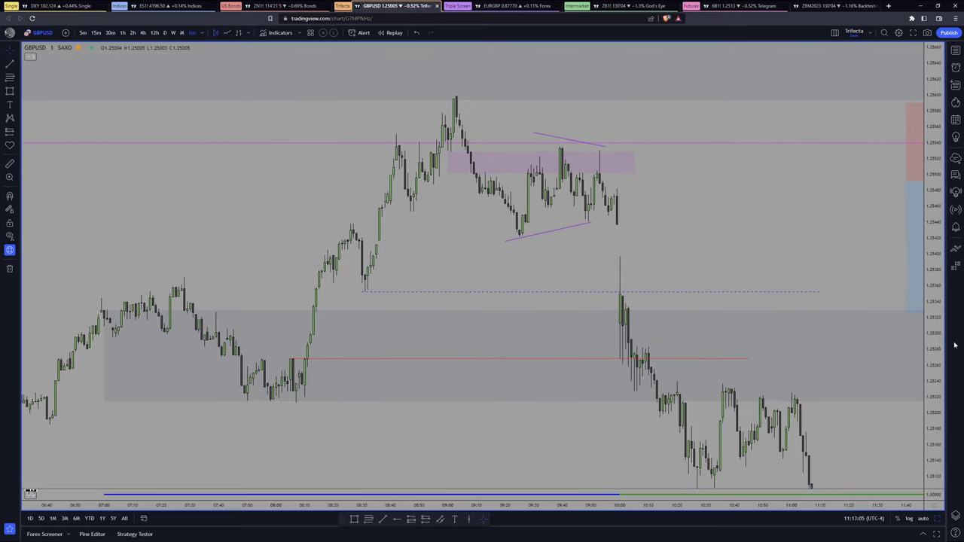
scroll(856, 407, "down", 3)
scroll(856, 407, "down", 5)
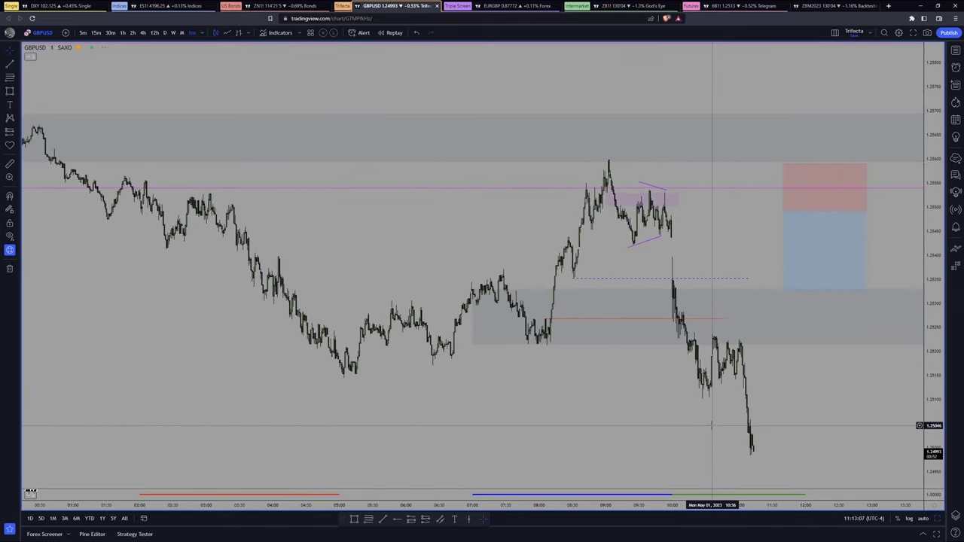
left_click(94, 32)
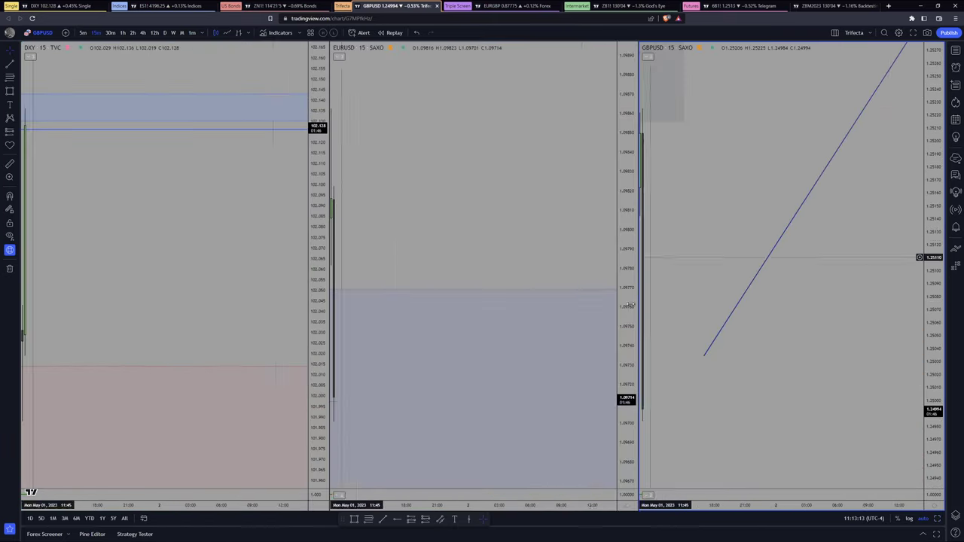
Toggle the chart layout, set the EURGBP Triple Screen chart to 4-hour candles, and return to Trifecta
key("alt+Return")
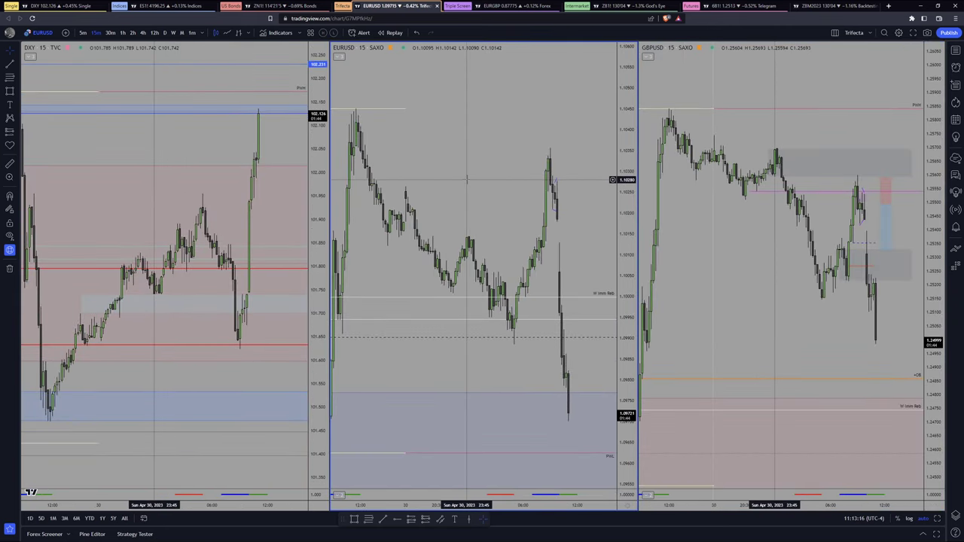
key("ctrl+Tab")
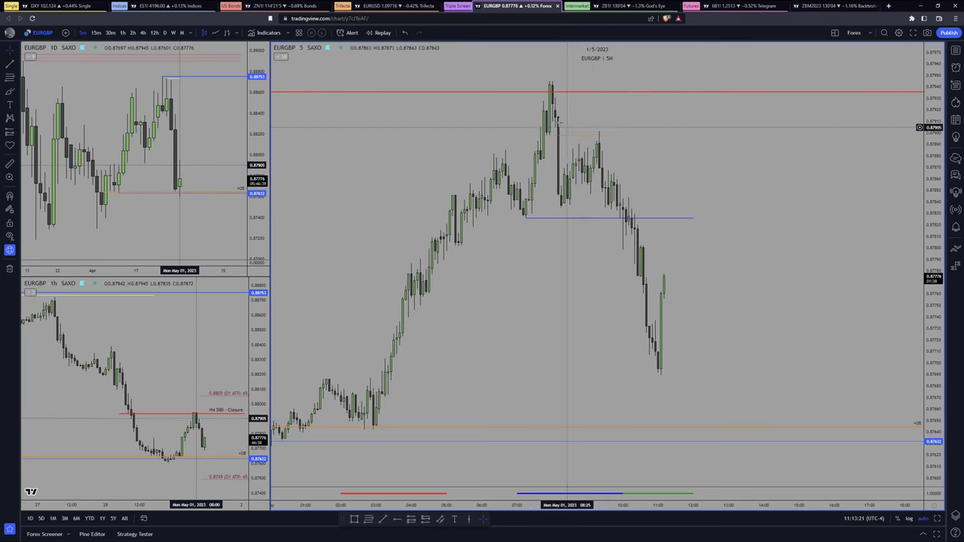
left_click(142, 34)
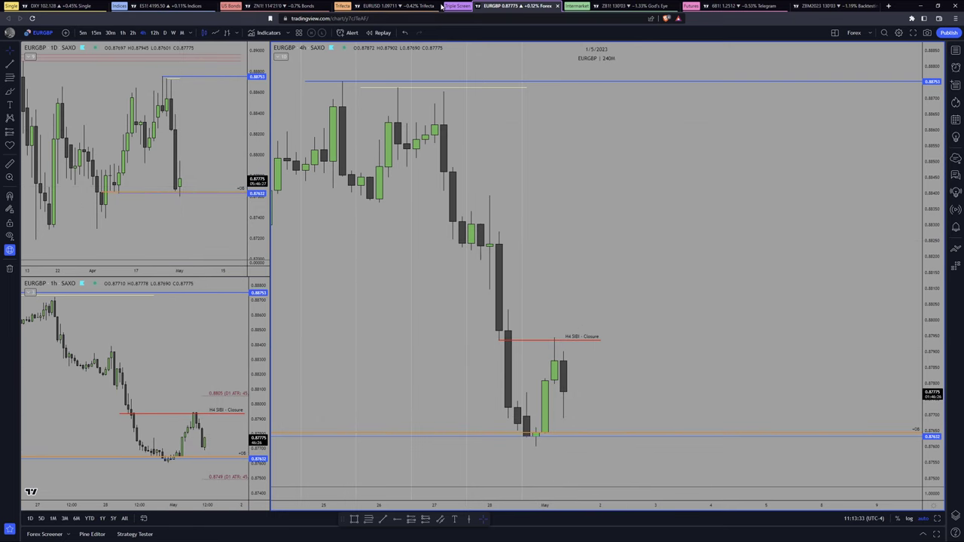
left_click(369, 6)
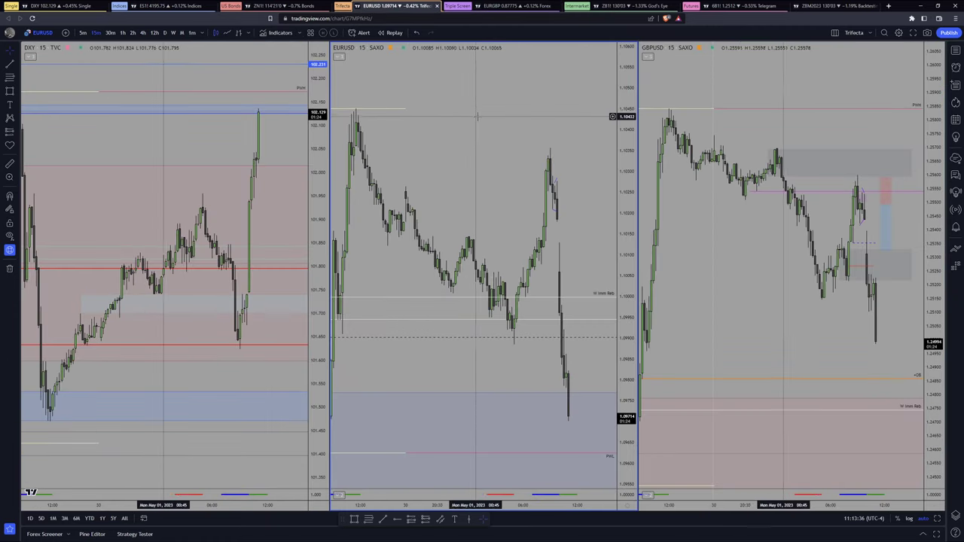
Put EURUSD on 1-hour candles and zoom in on the recent bars
left_click(84, 33)
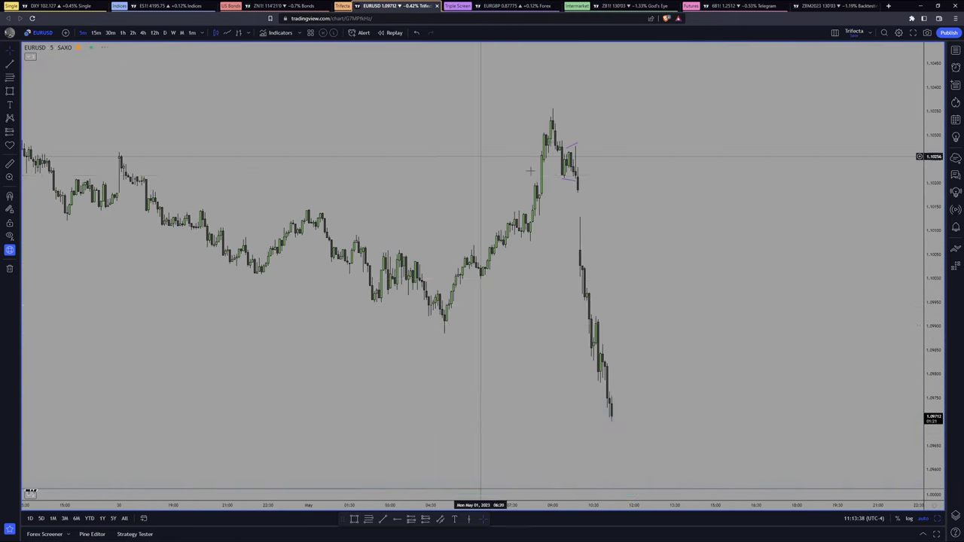
left_click(122, 33)
scroll(649, 189, "up", 5)
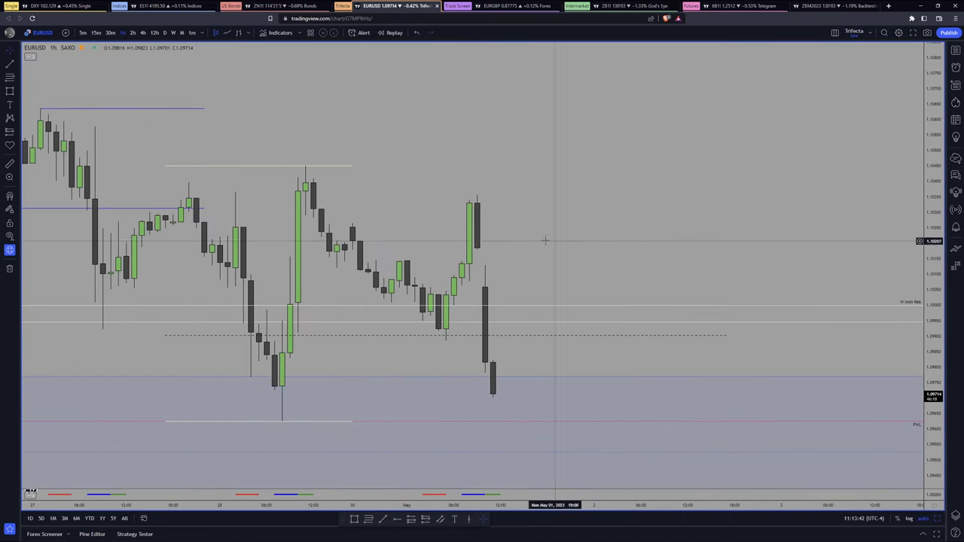
scroll(493, 230, "up", 1)
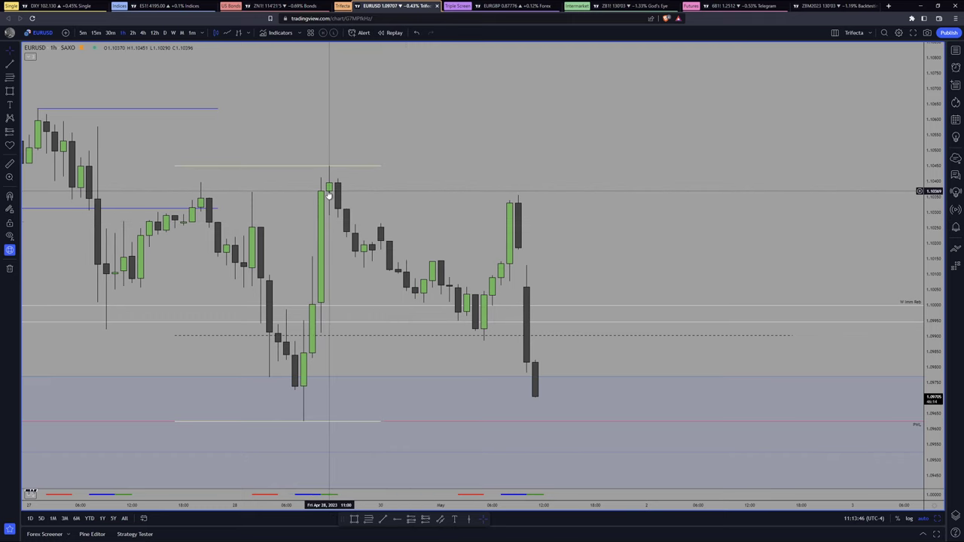
scroll(329, 196, "up", 3)
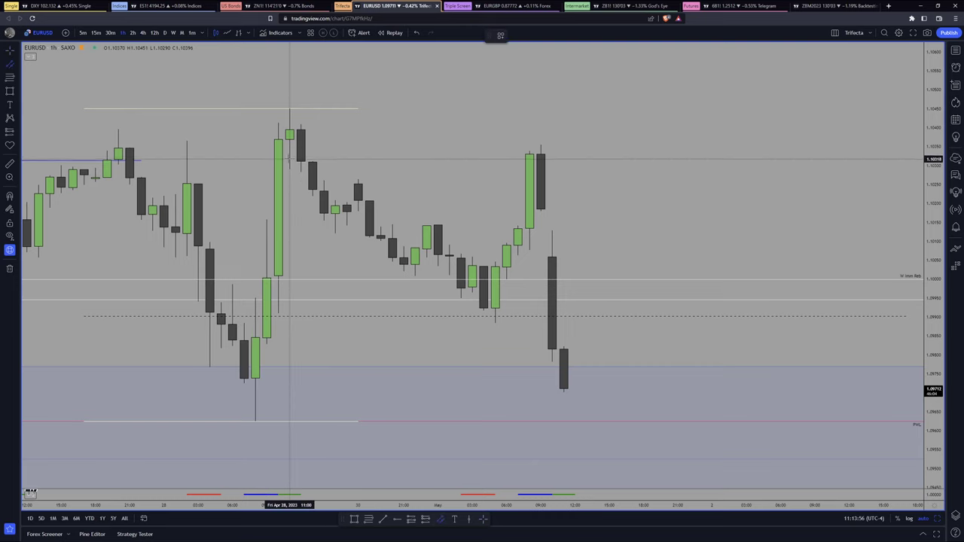
Draw a parallel channel from Apr 28 to May 01, apply a saved template, and hide it on daily charts
left_click_drag(289, 169, 529, 169)
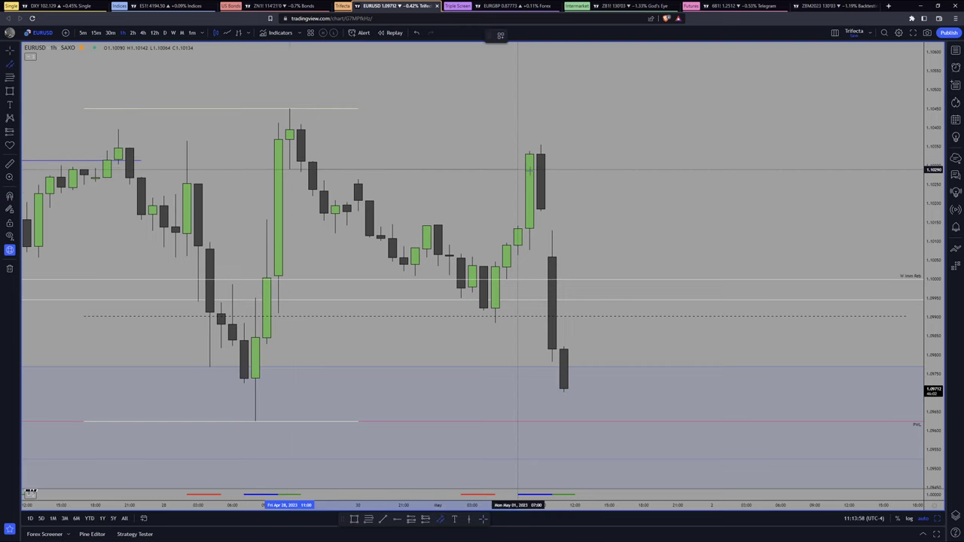
left_click_drag(620, 169, 620, 139)
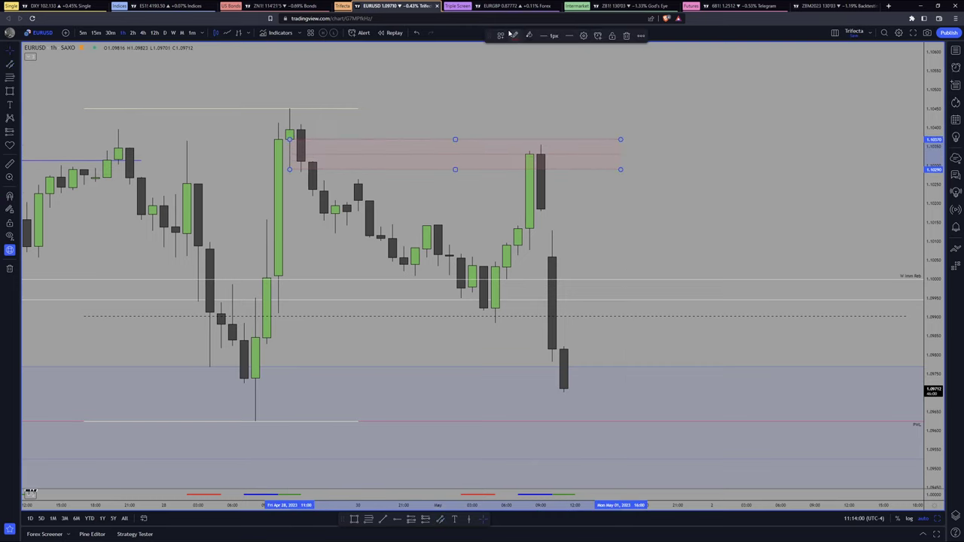
left_click(501, 35)
key("Escape")
key("Delete")
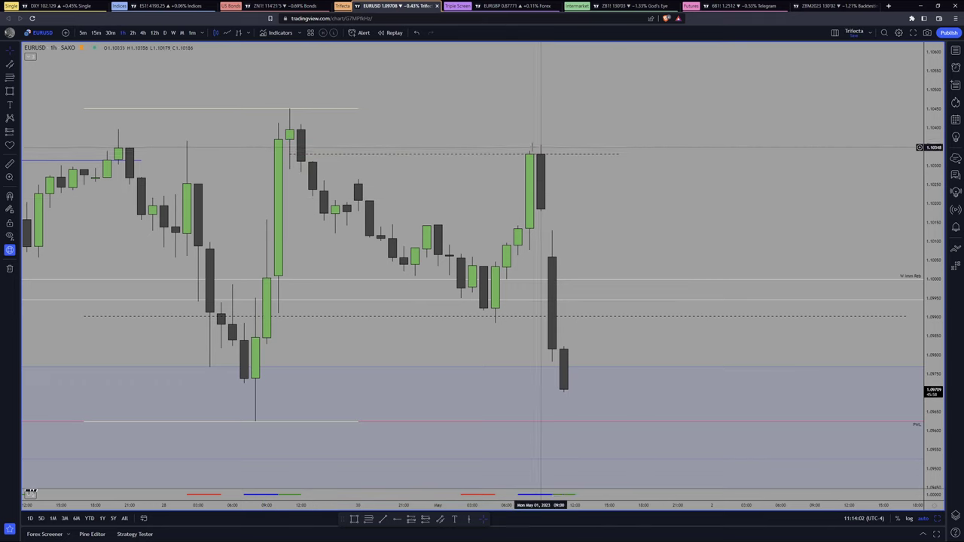
left_click(530, 154)
double_click(533, 155)
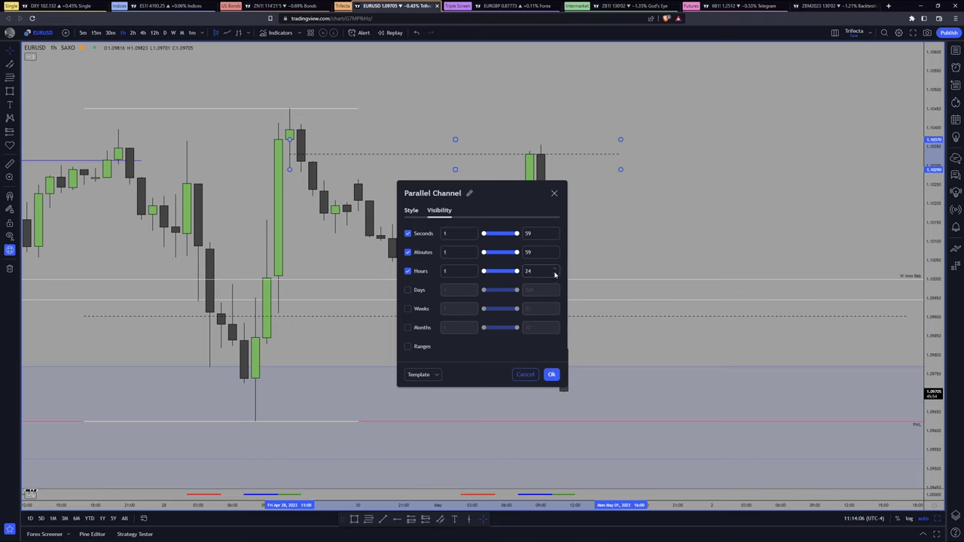
left_click(552, 373)
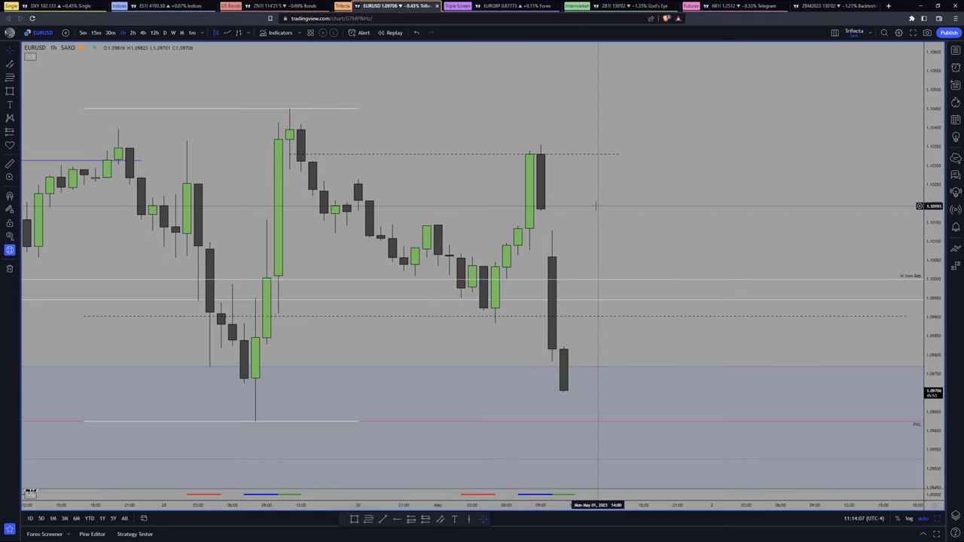
Return EURUSD to 5-minute, stretch its price scale, and restore the DXY/EURUSD/GBPUSD side-by-side layout
left_click(83, 32)
scroll(572, 226, "down", 3)
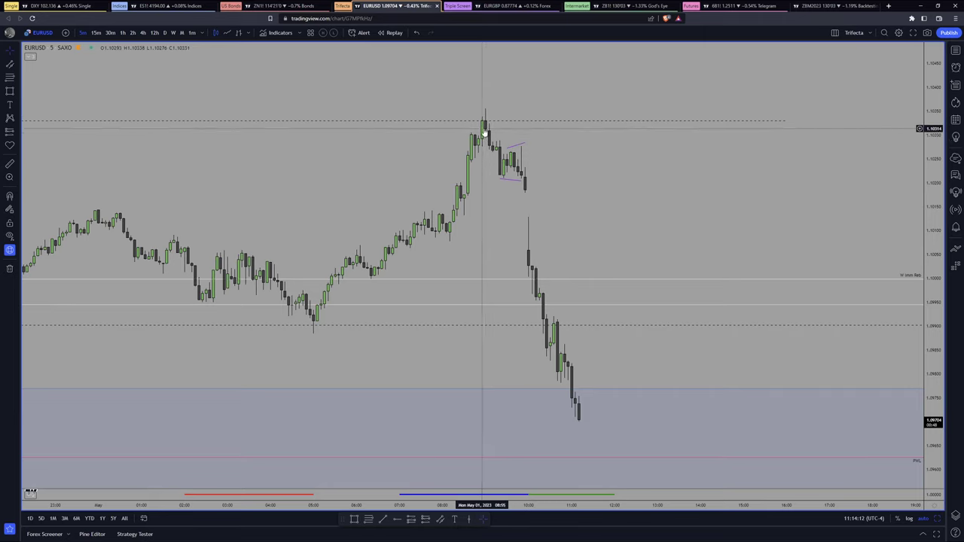
left_click_drag(866, 226, 934, 308)
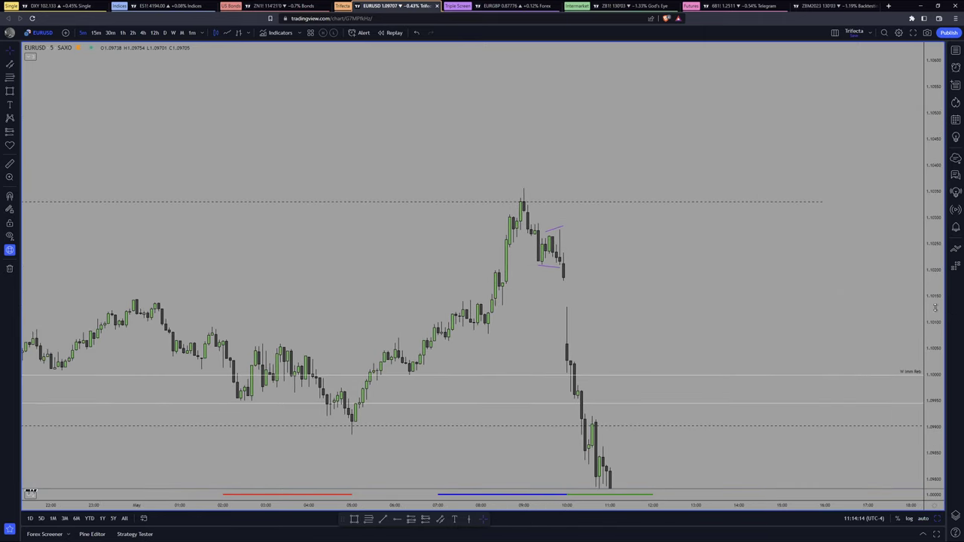
key("alt+Return")
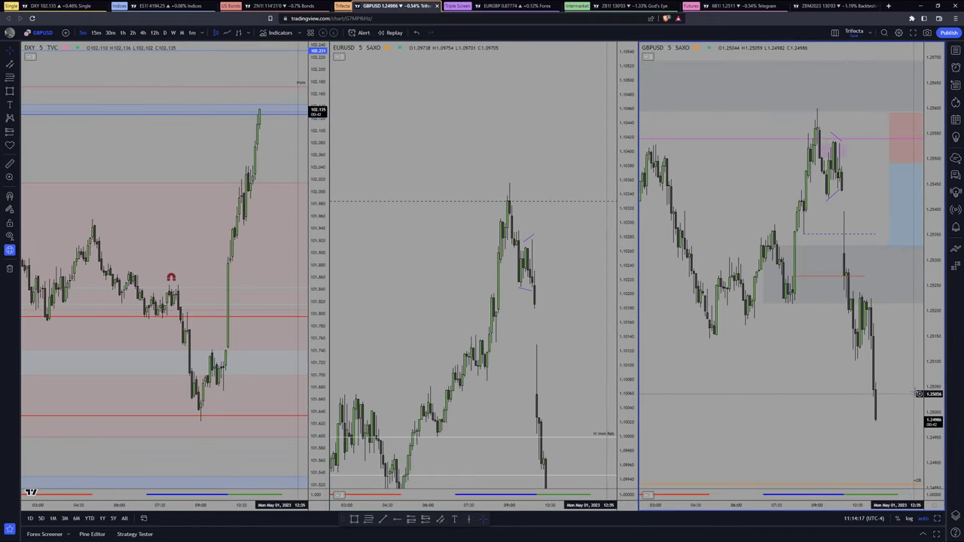
Make GBPUSD active and zoom and pan the synced 5-minute charts back to earlier bars
left_click(667, 351)
scroll(798, 230, "up", 6)
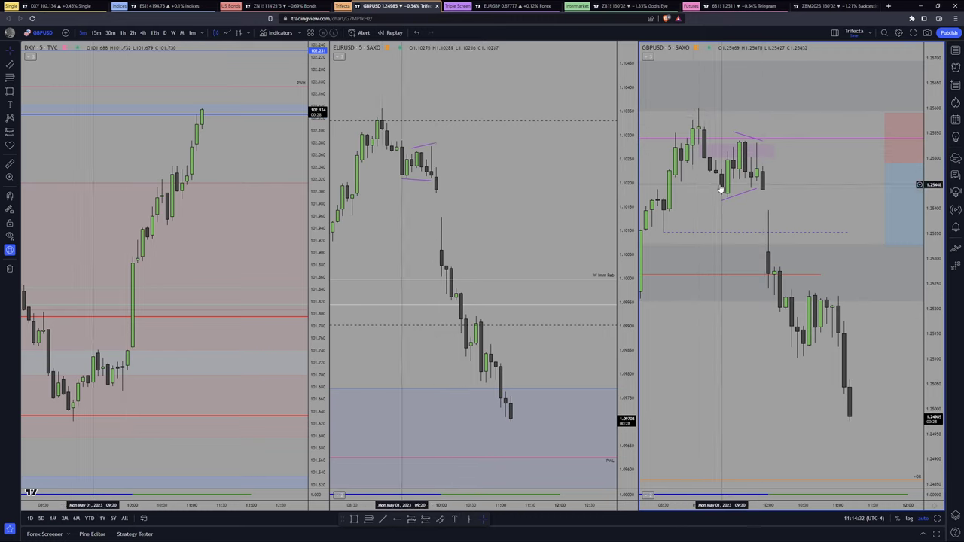
left_click_drag(685, 215, 727, 221)
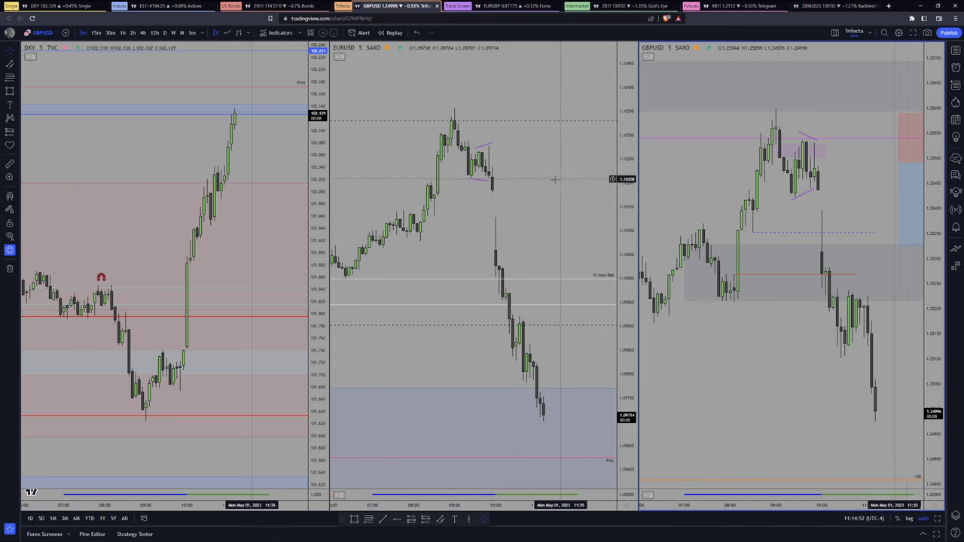
scroll(565, 195, "down", 5)
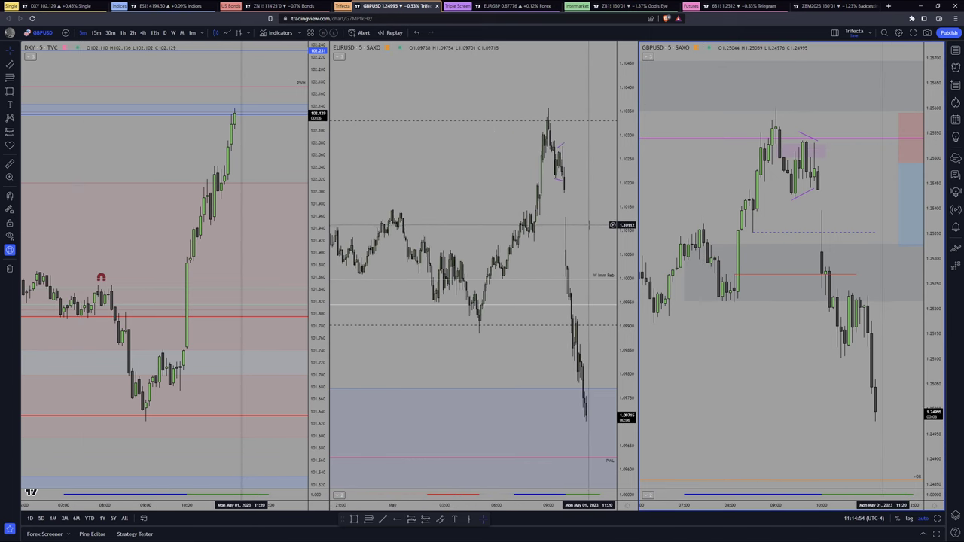
scroll(508, 504, "up", 5)
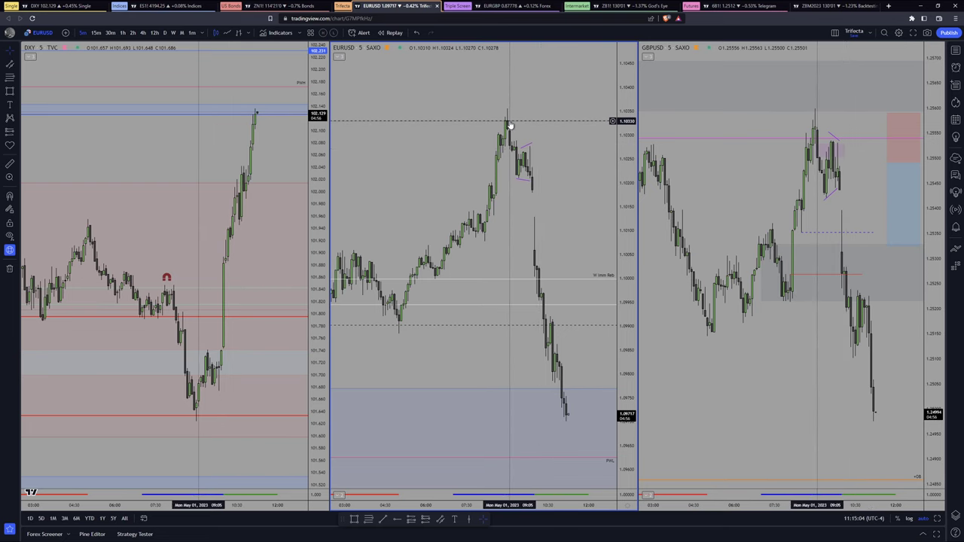
left_click_drag(509, 125, 525, 129)
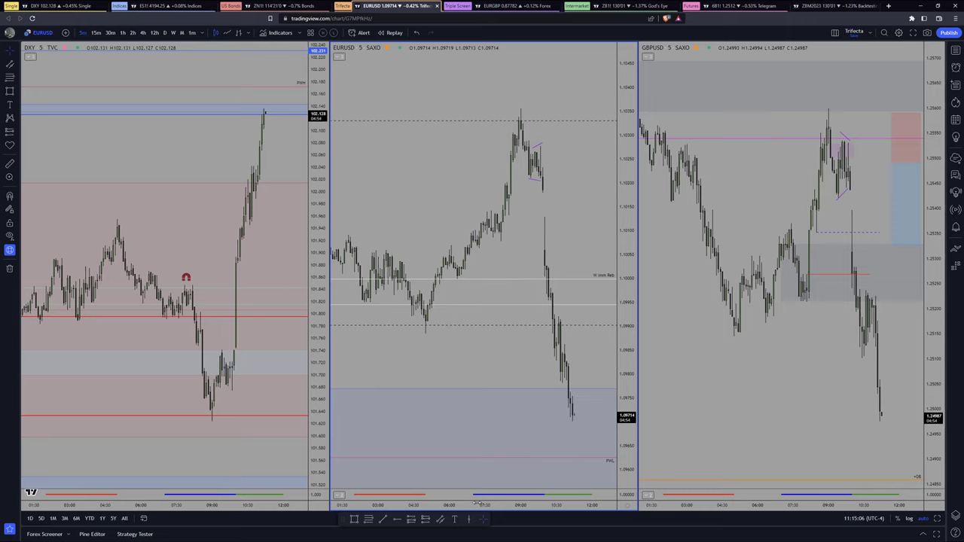
Zoom the synced charts further, then move to the EURGBP Forex tab
scroll(536, 339, "down", 2)
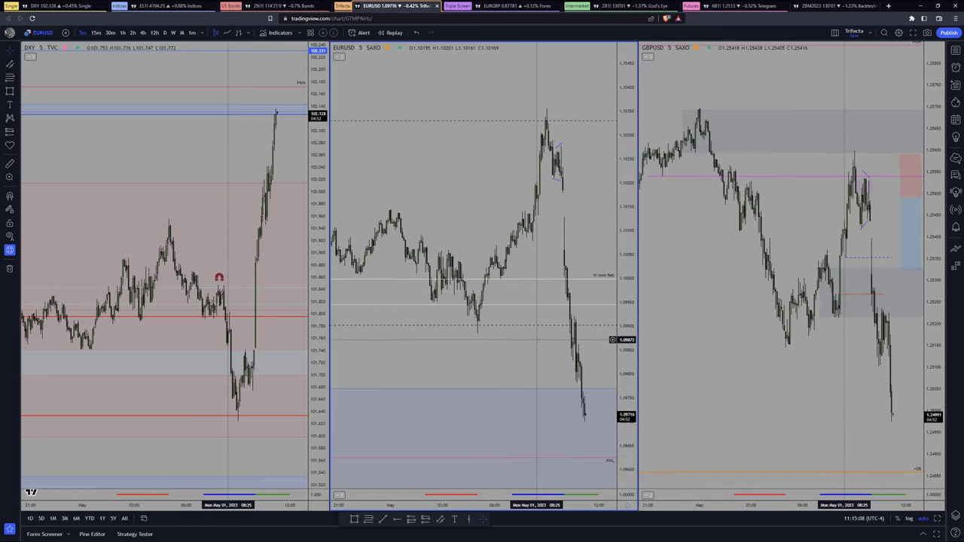
scroll(537, 339, "up", 3)
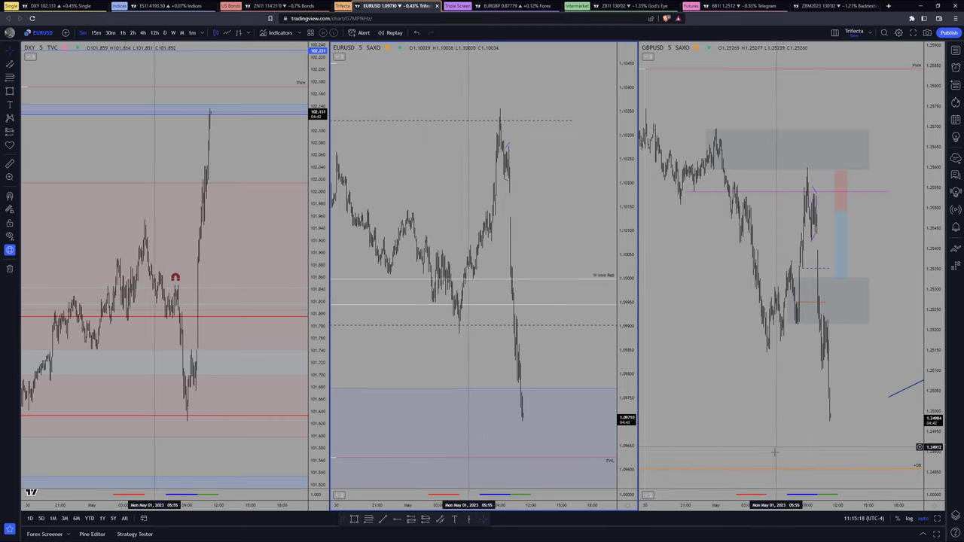
scroll(753, 361, "up", 2)
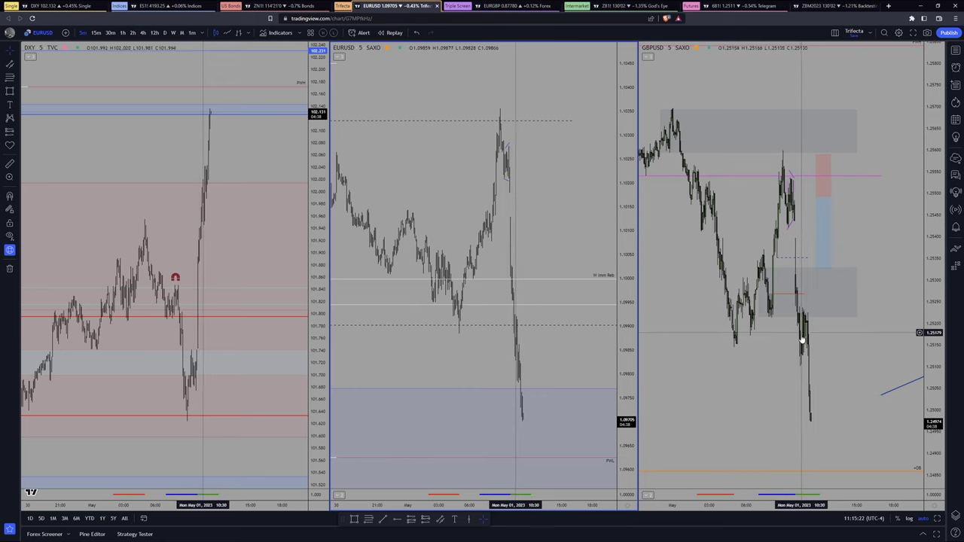
scroll(813, 248, "up", 4)
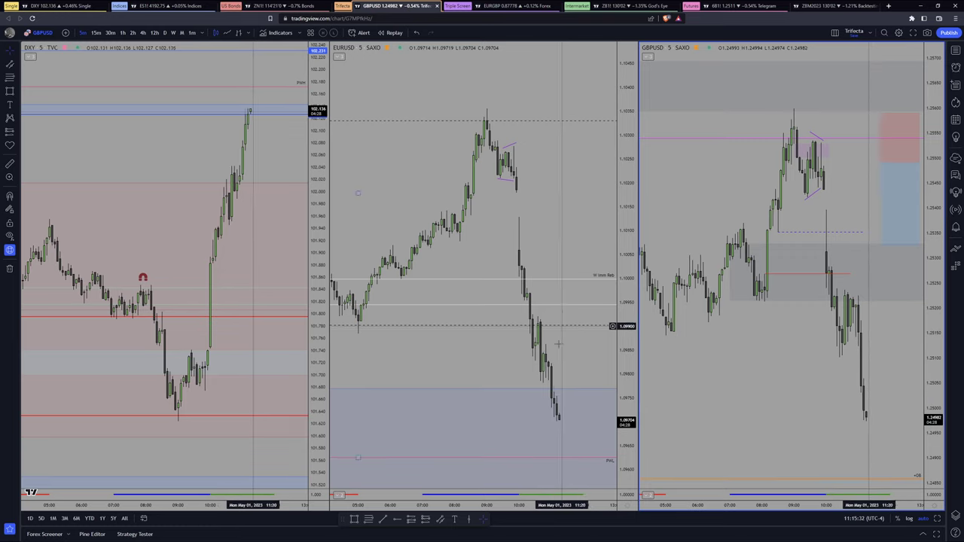
key("ctrl+Tab")
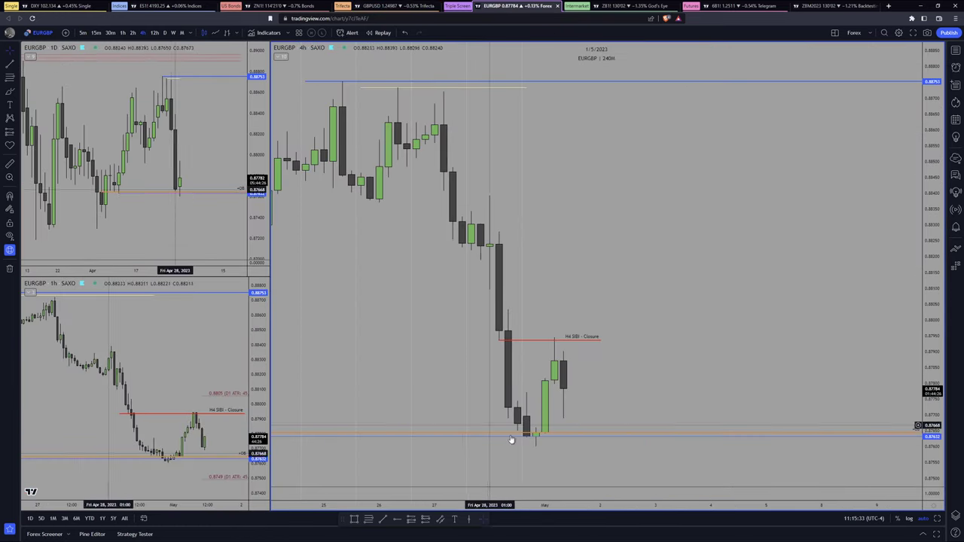
Set the large EURGBP chart to 1 hour and draw an orange OB-template line ending May 01
left_click(96, 33)
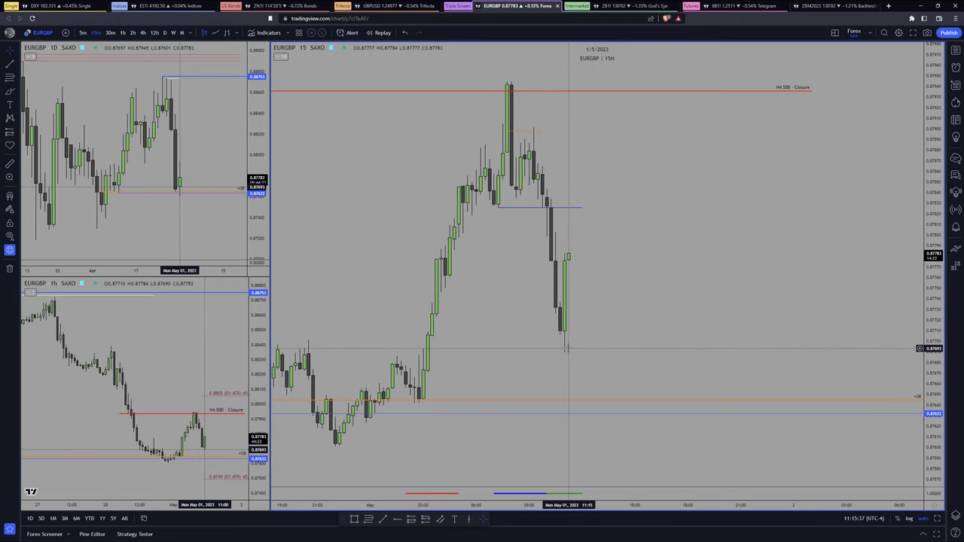
left_click(121, 34)
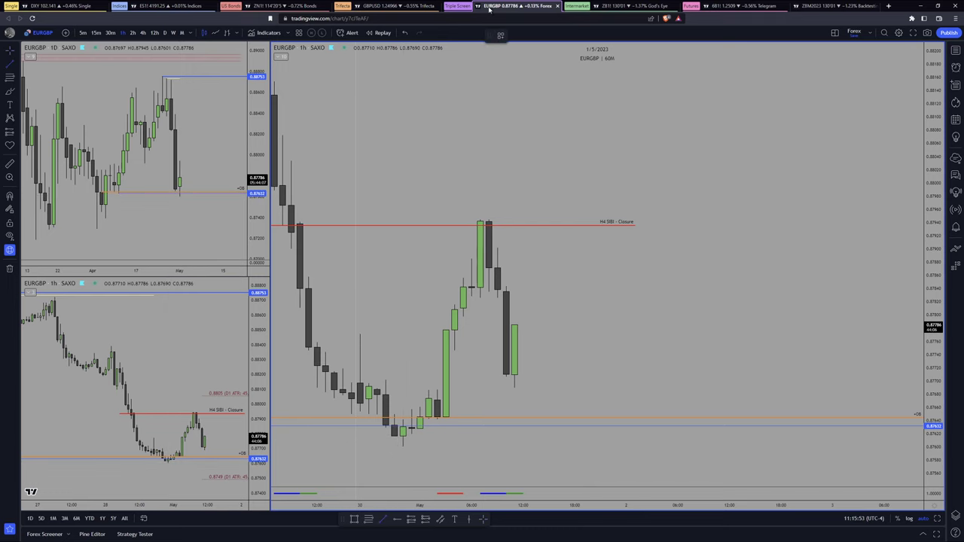
left_click(500, 34)
left_click(503, 129)
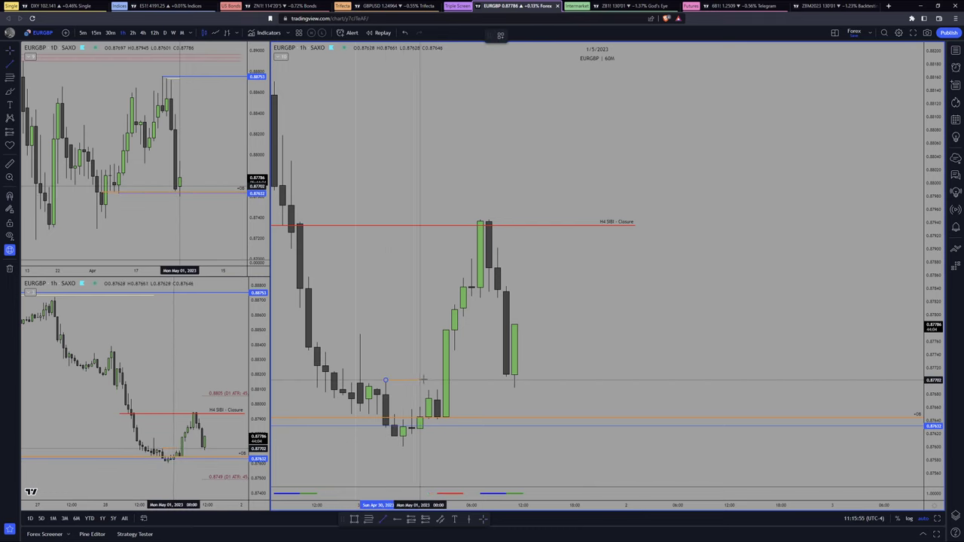
left_click(573, 380)
left_click(574, 385)
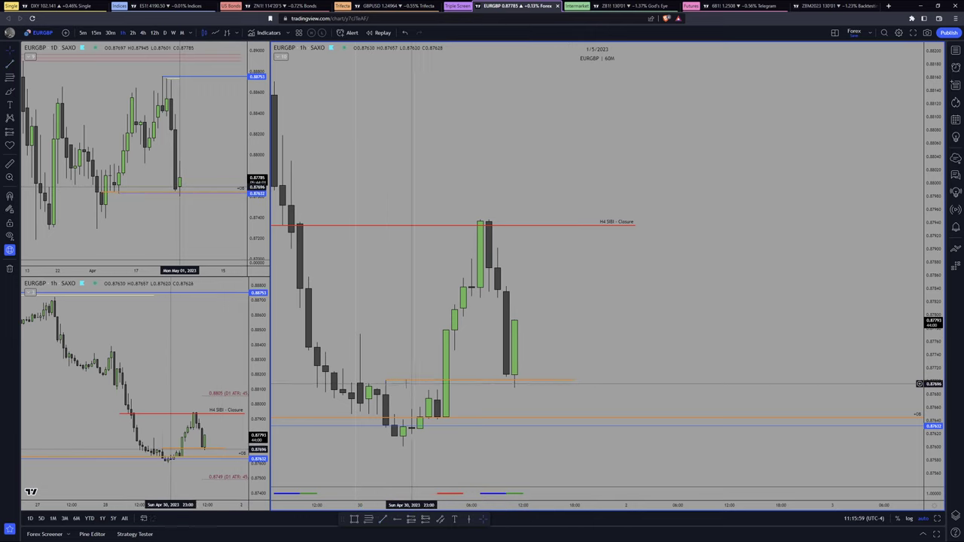
Restyle the orange line with the Raid template, confirm its settings, and move to the Single tab
left_click(518, 381)
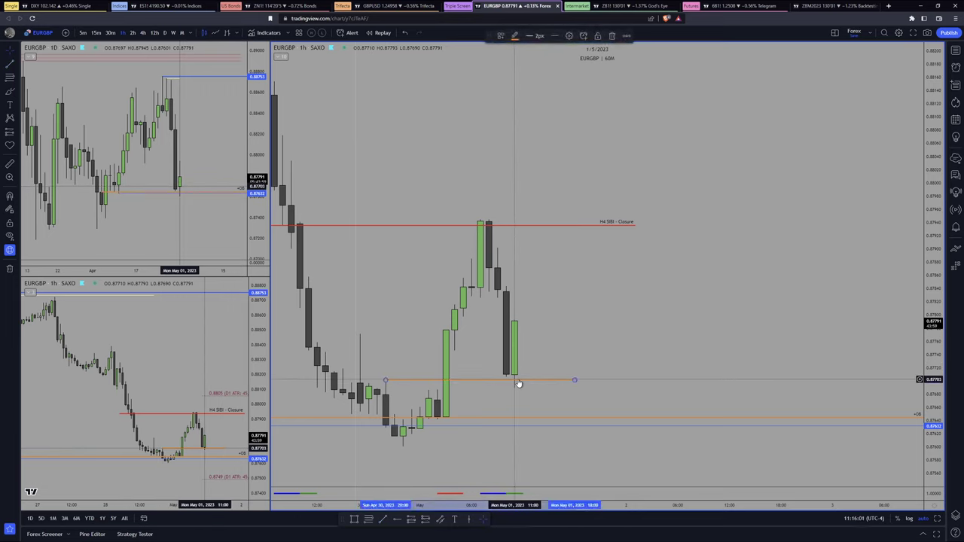
left_click(501, 36)
left_click(520, 153)
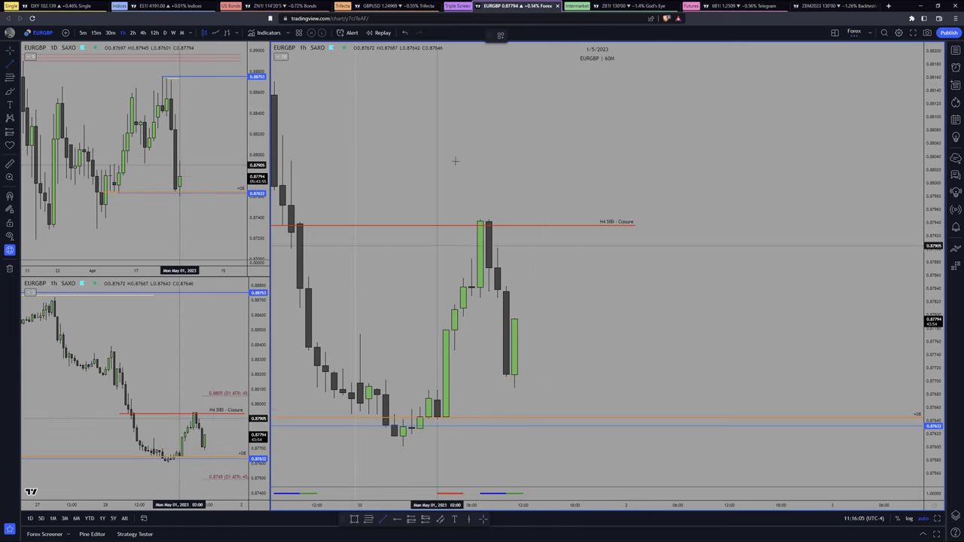
left_click(501, 35)
left_click(518, 153)
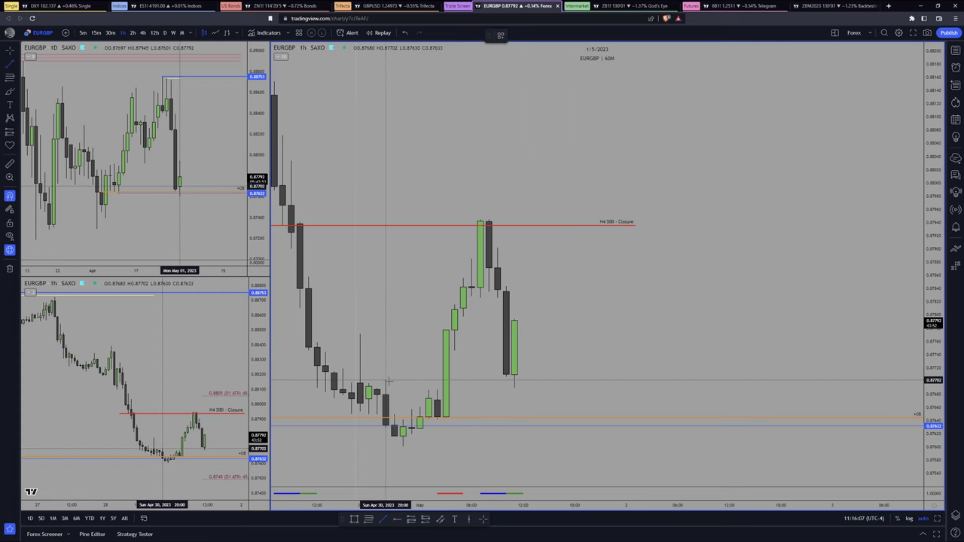
double_click(548, 383)
left_click(551, 375)
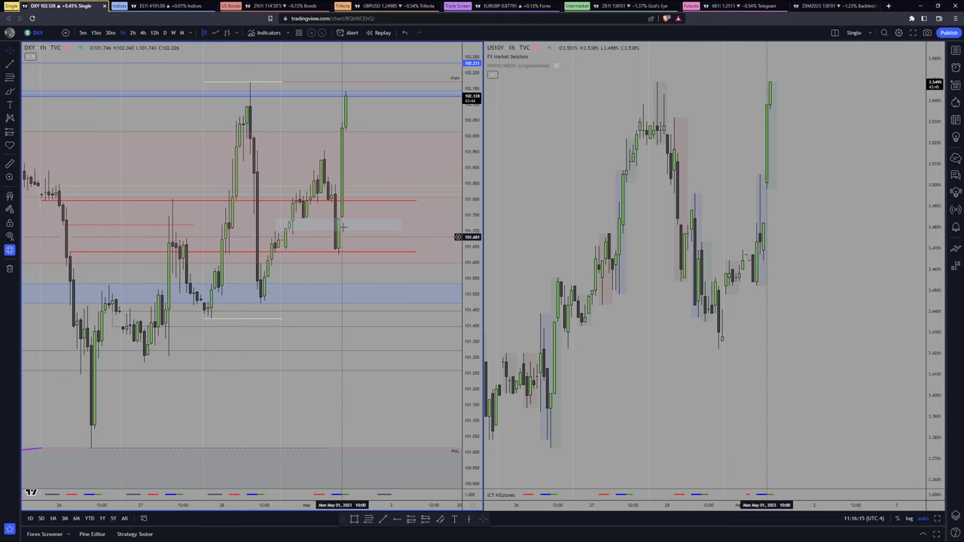
Activate the US10Y chart, then move to the Indices tab with YM1!, ES1! and NQ1! on 15-minute candles
right_click(341, 216)
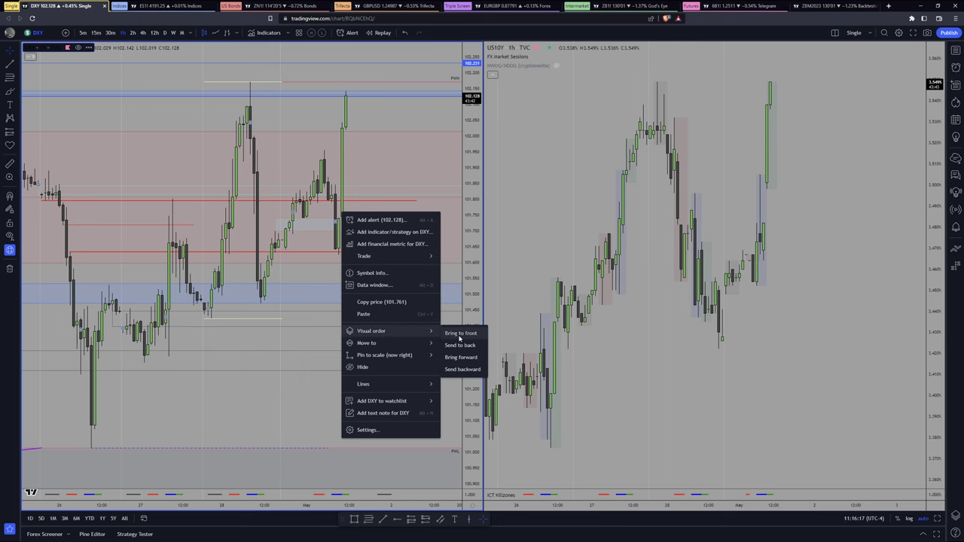
left_click(626, 430)
scroll(627, 510, "down", 3)
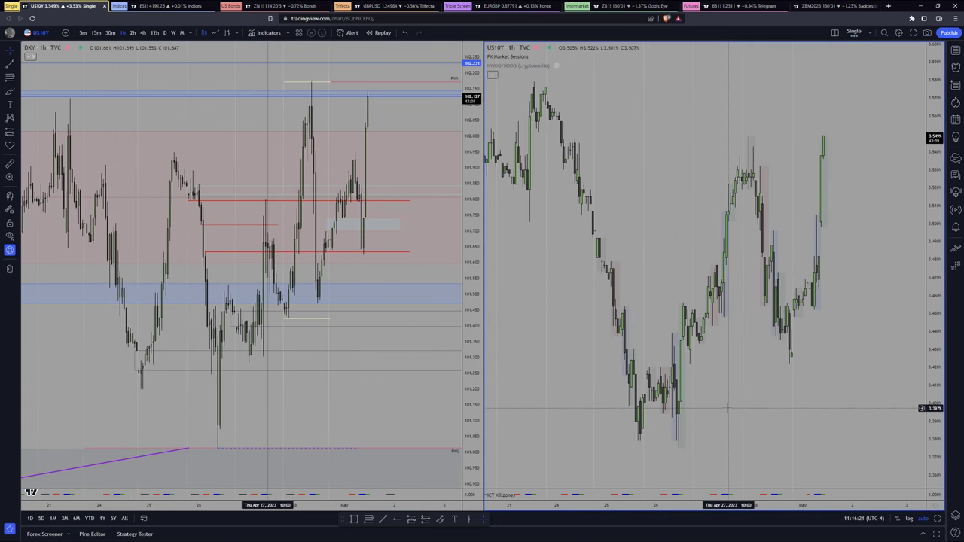
key("ctrl+Tab")
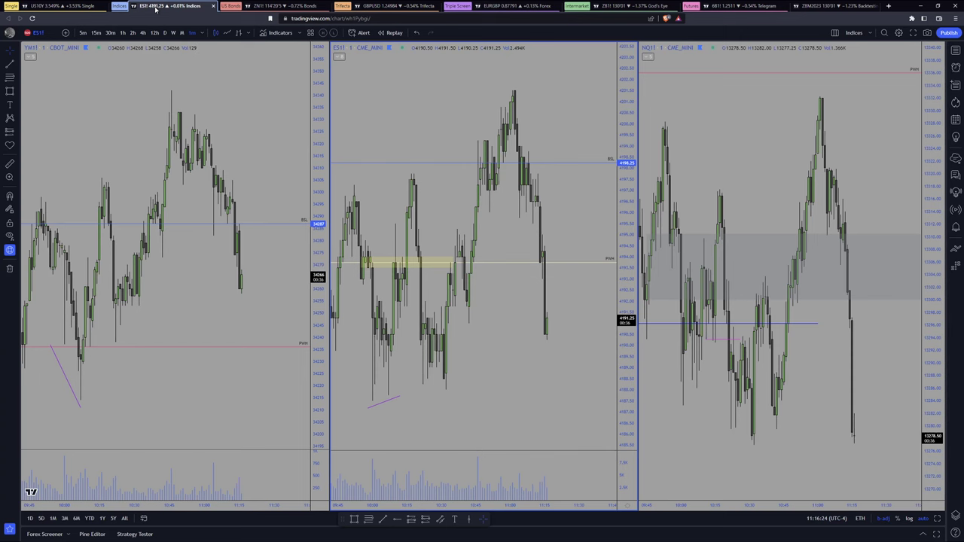
left_click(96, 32)
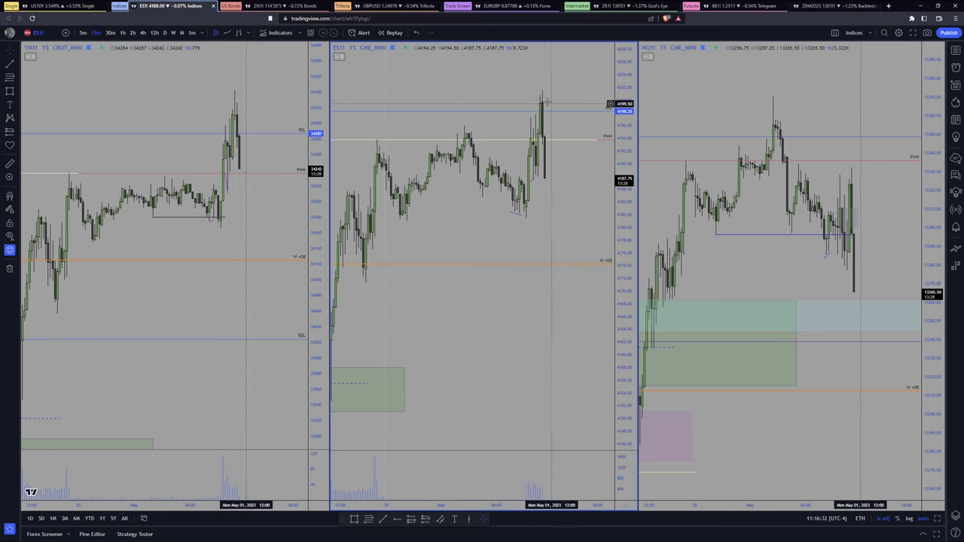
Set the YM1!, ES1! and NQ1! charts to 5-minute candles
left_click(83, 33)
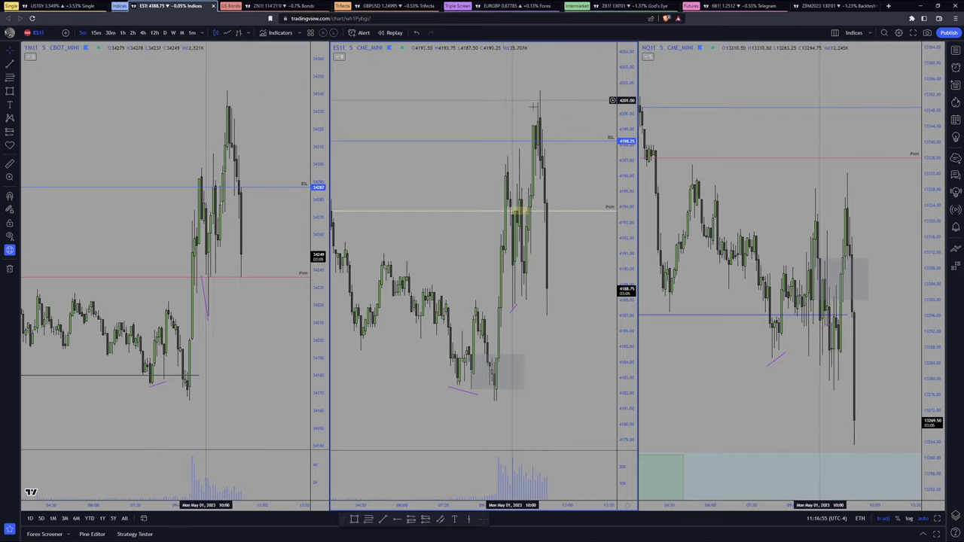
Maximize the ES chart, review it on daily (1D) candles, then return it to 5-minute
key("alt+Return")
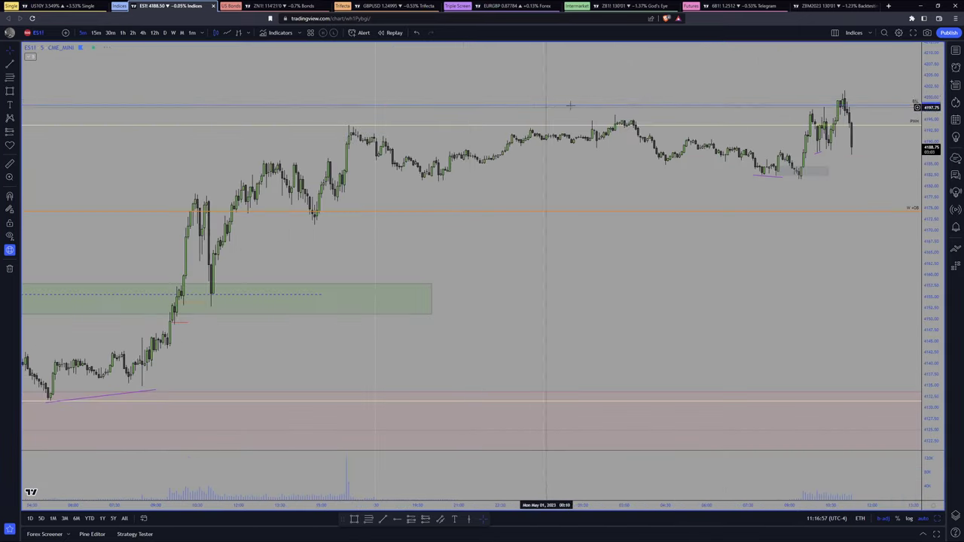
type("1D")
key("Return")
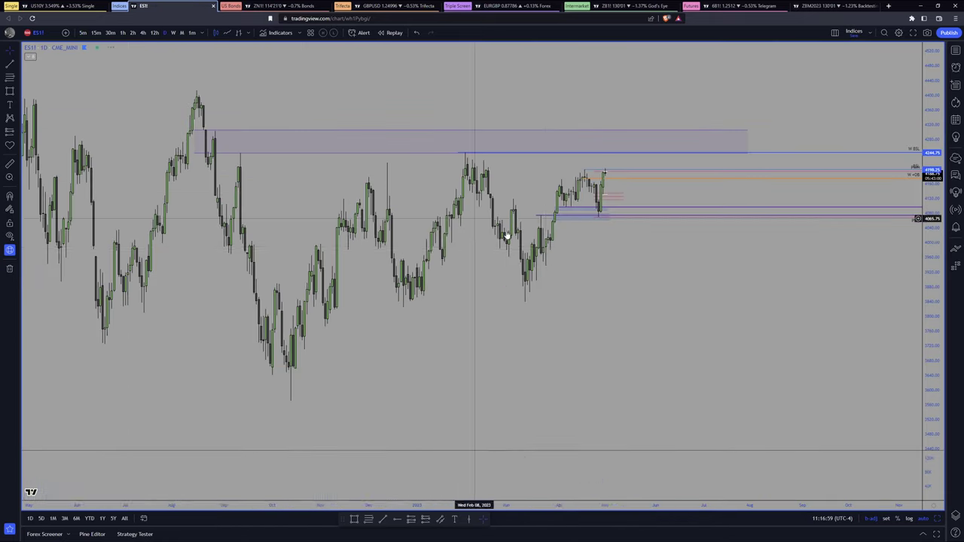
scroll(657, 301, "up", 3)
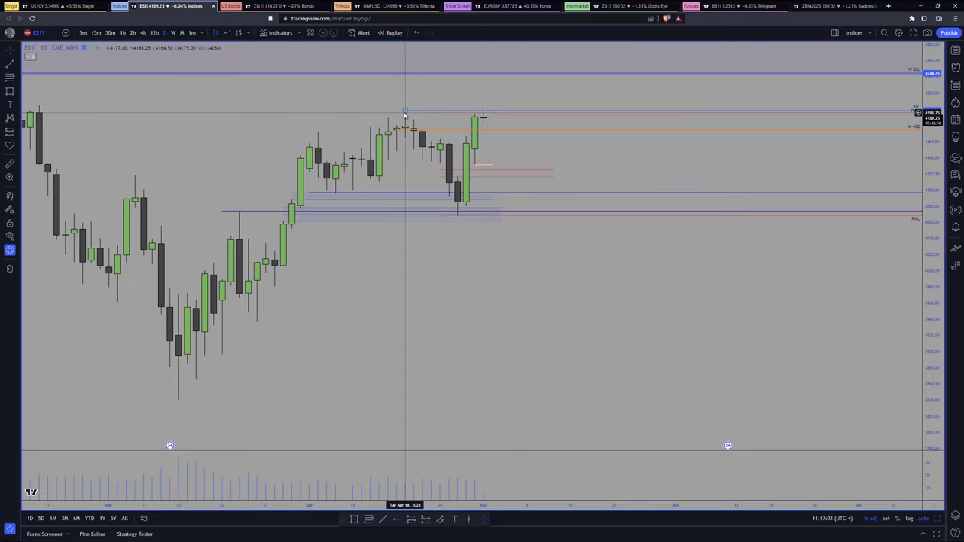
mouse_move(482, 98)
left_mouse_down()
mouse_move(748, 445)
mouse_move(757, 213)
mouse_move(876, 282)
mouse_move(409, 226)
mouse_move(411, 211)
left_mouse_up()
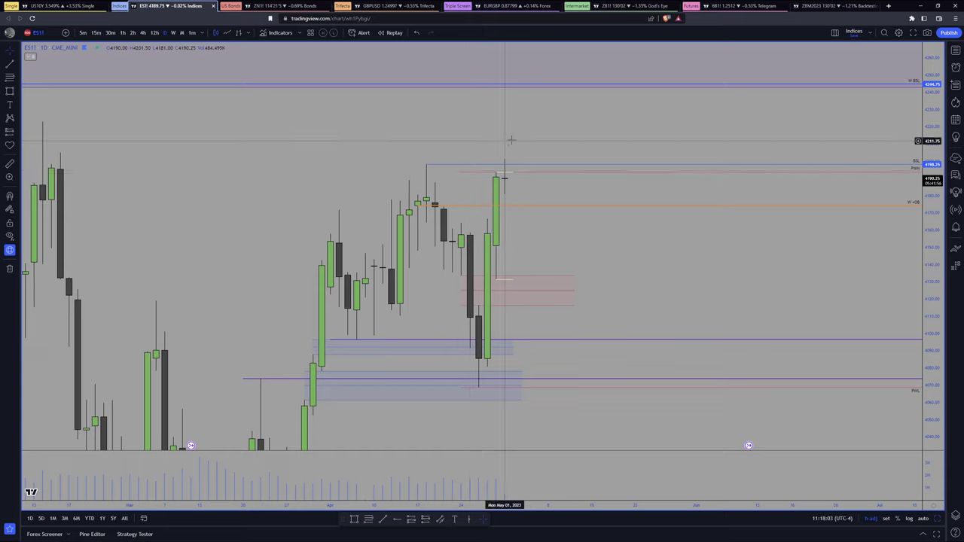
left_click(95, 35)
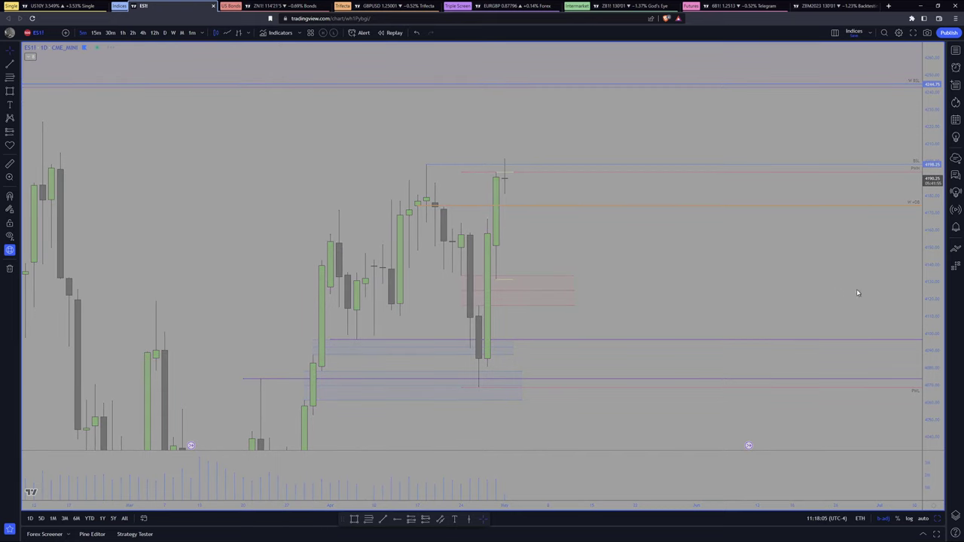
Zoom the ES chart, then restore the YM, ES and NQ side-by-side layout
scroll(747, 286, "up", 5)
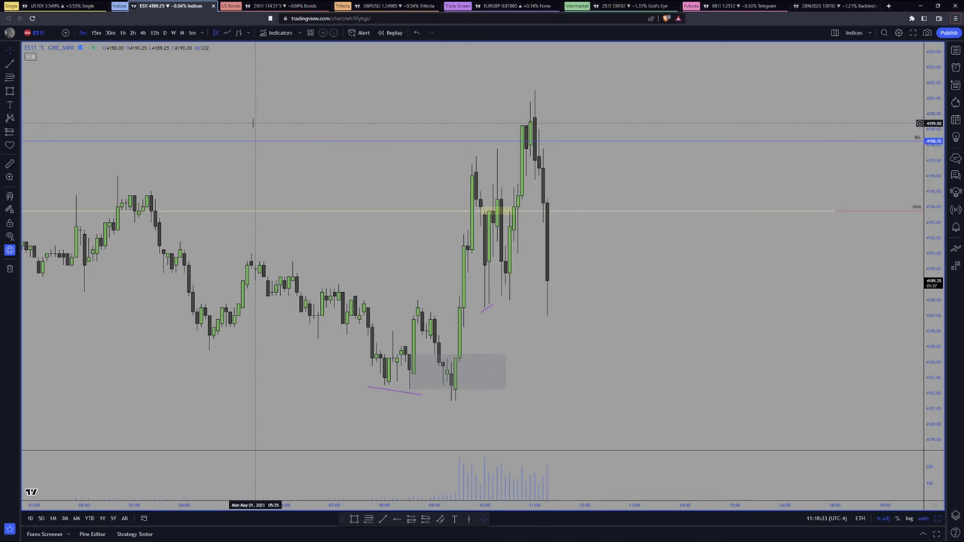
key("alt+Return")
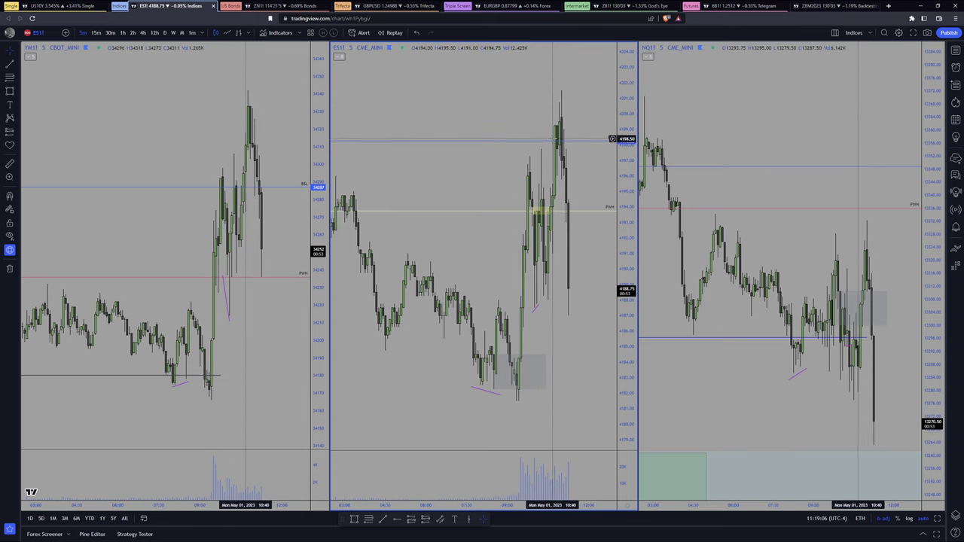
Draw a red Raid Area box over the ES spike high
scroll(566, 133, "up", 2)
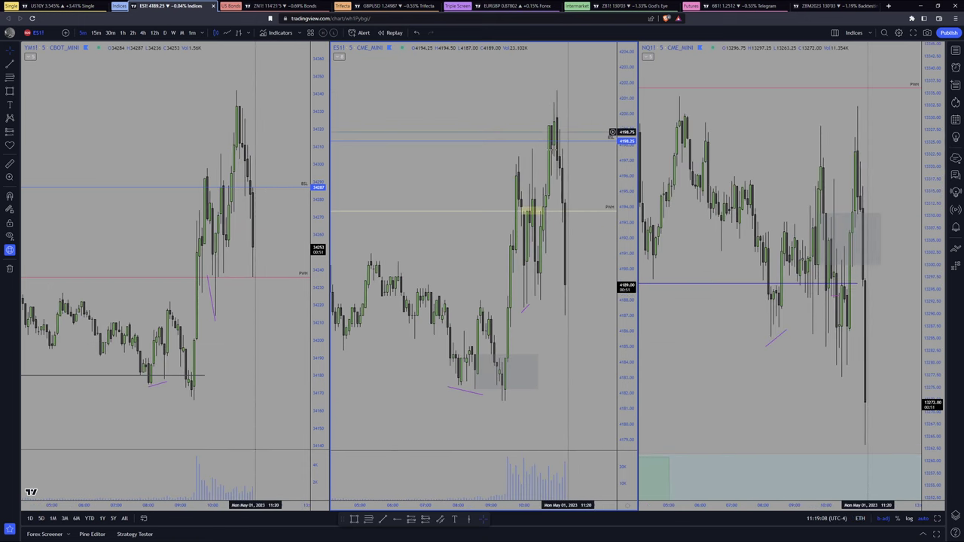
left_click(499, 36)
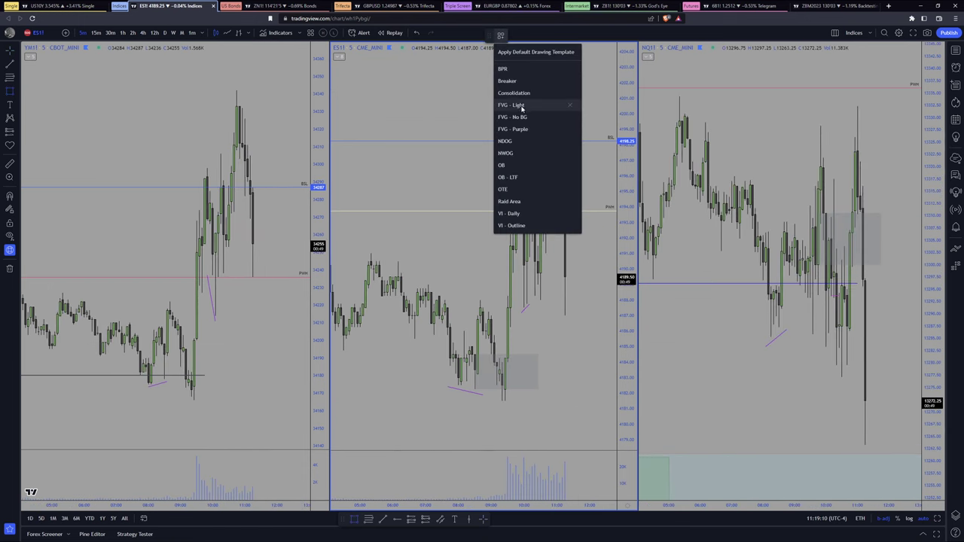
left_click(509, 201)
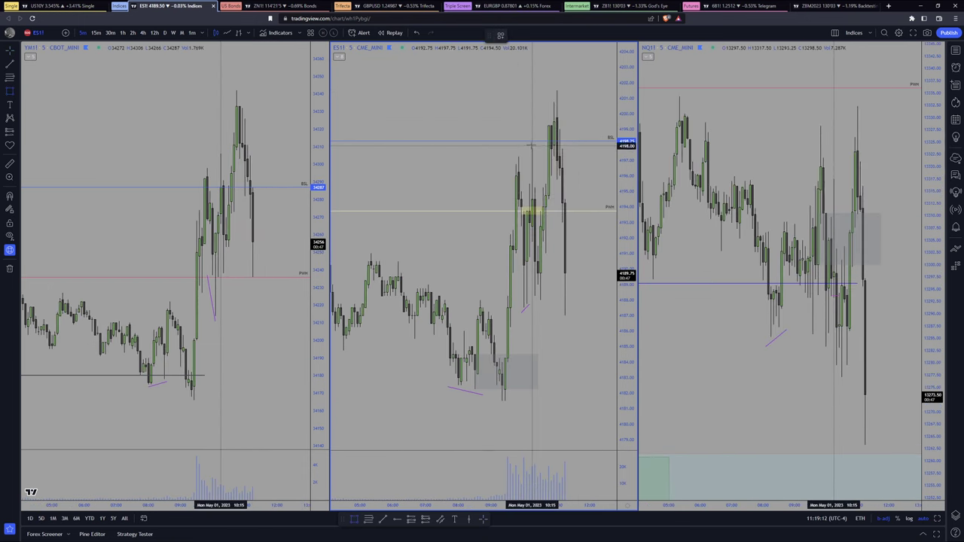
left_click(524, 140)
left_click(590, 90)
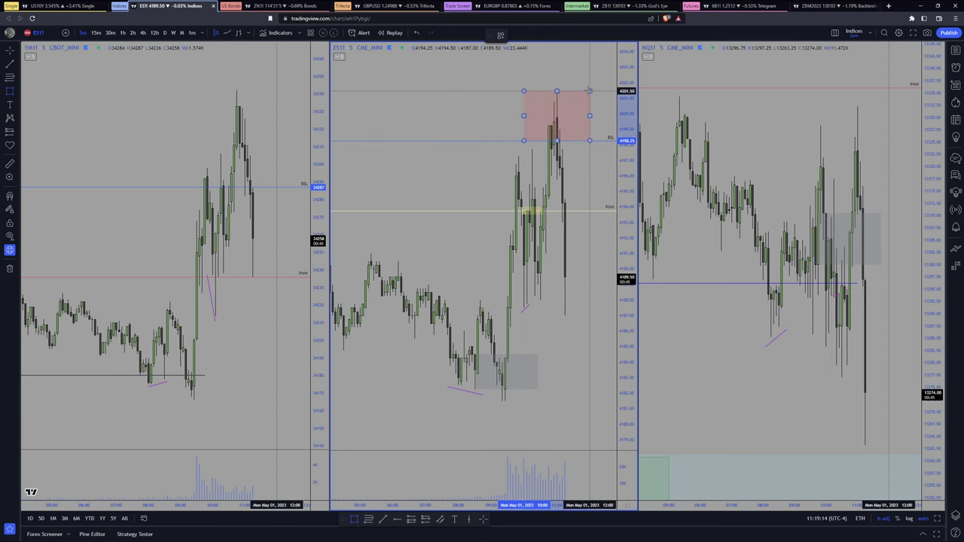
Draw a matching Raid Area box over the YM high, then enter interval 1 on ES
left_click(192, 186)
left_click(284, 94)
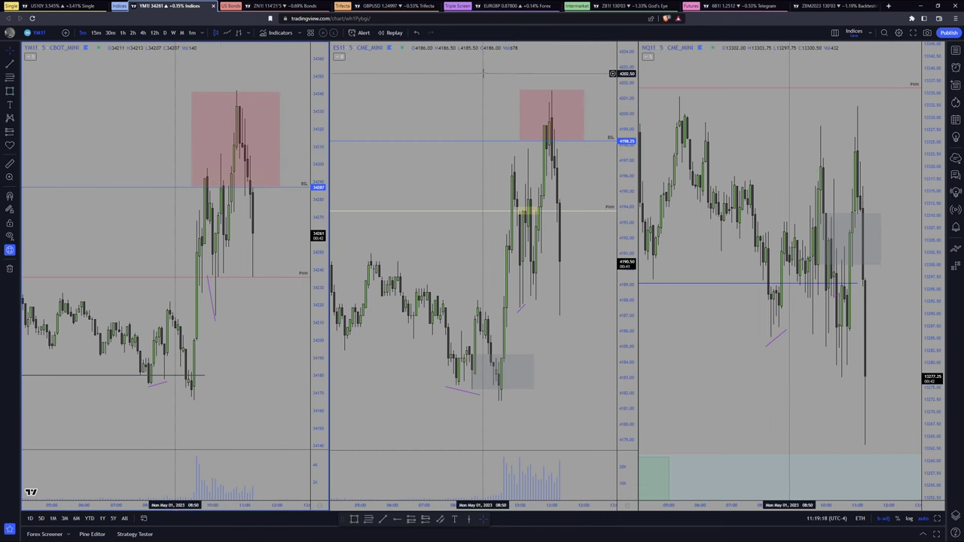
left_click(484, 96)
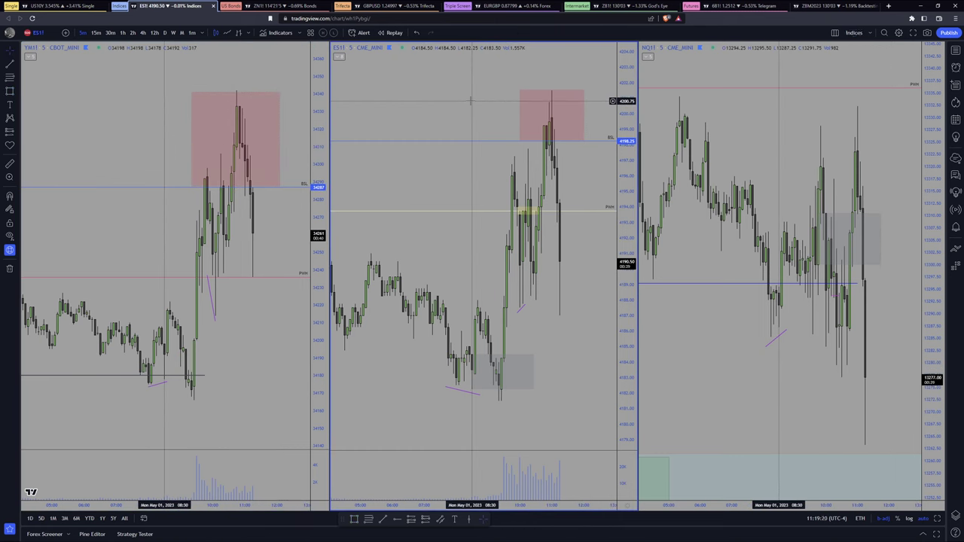
type("1")
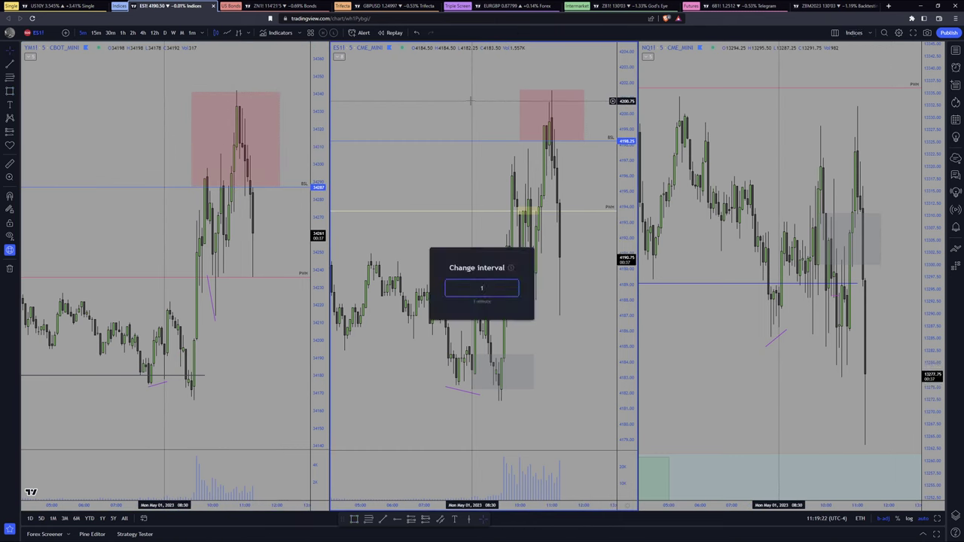
Apply the 1-minute interval to all three index charts and compress the time axis for more bars
key("Return")
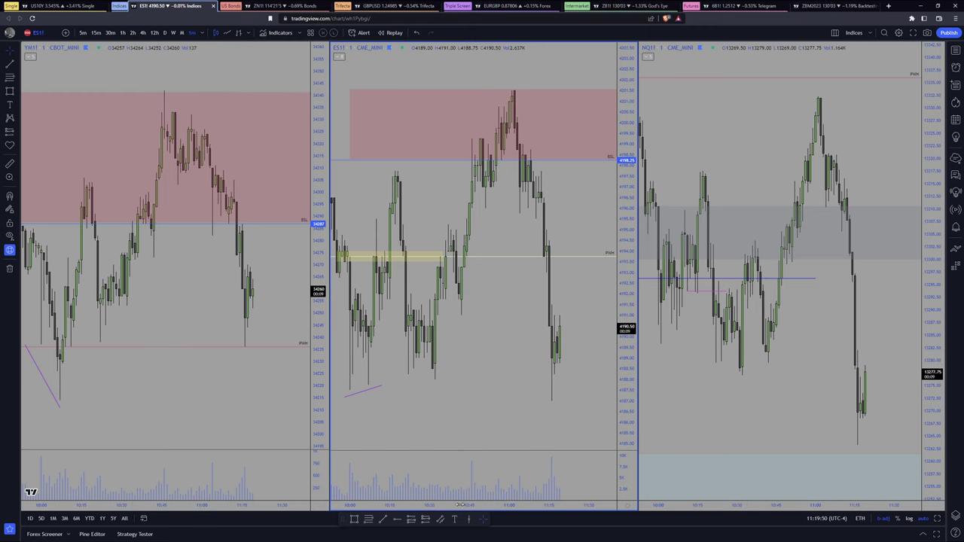
left_click_drag(530, 503, 509, 503)
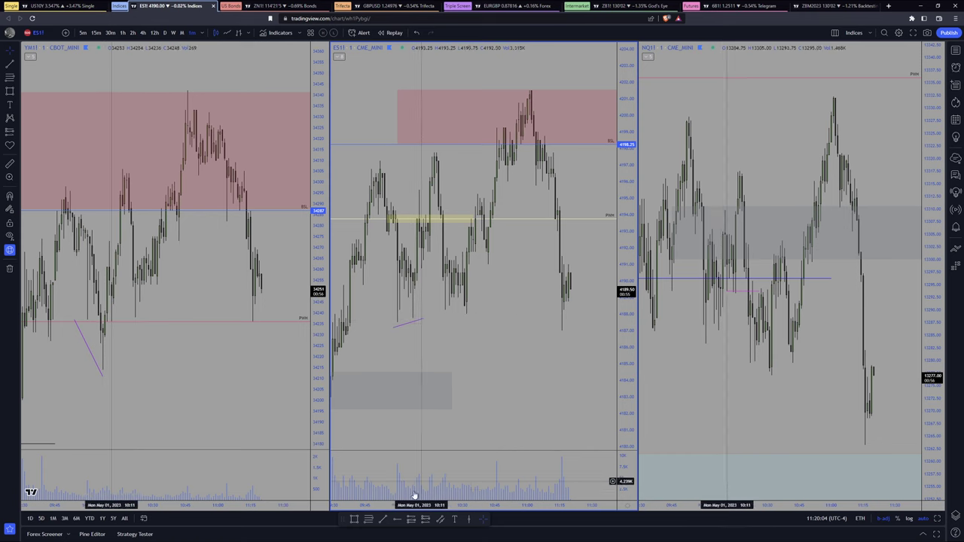
Draw a blue Stops - LTF horizontal line at the 4187.50 ES low, then activate the NQ chart
left_click(500, 35)
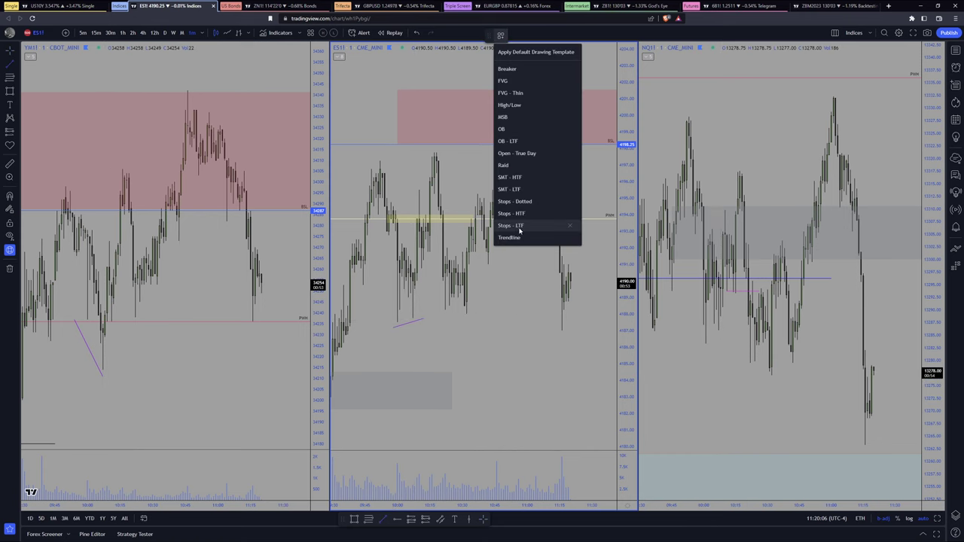
left_click(520, 150)
left_click(397, 322)
left_click(591, 322)
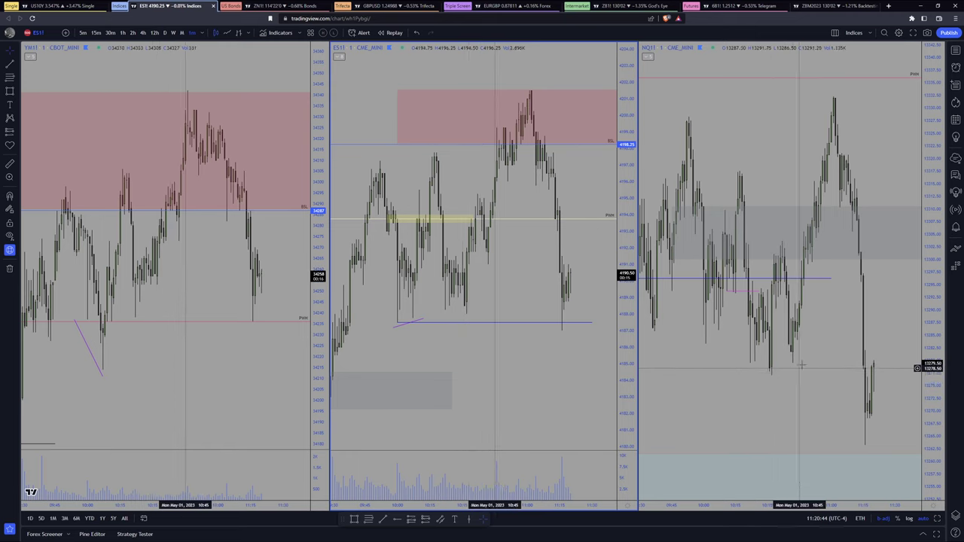
left_click(725, 386)
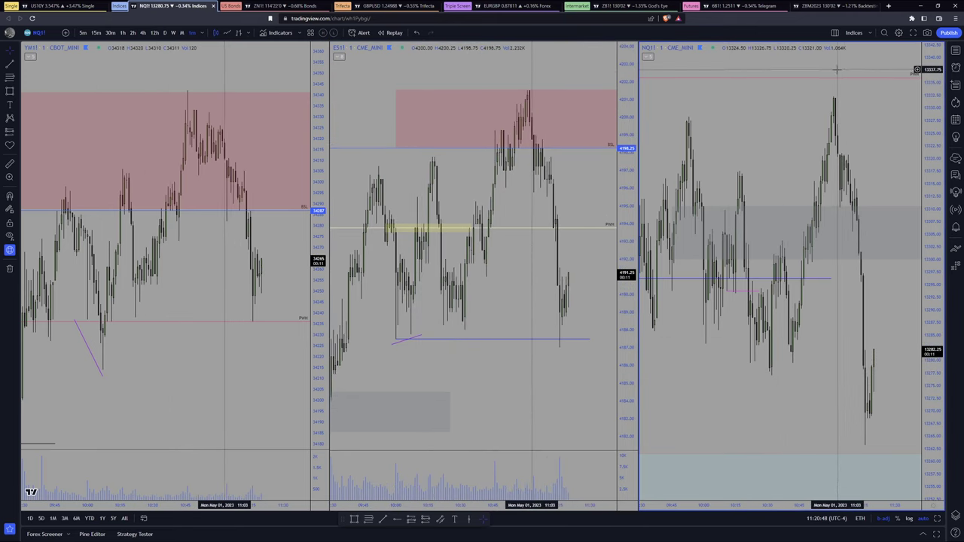
Put the index charts on the 4-hour interval and inspect NQ's light-blue zone
left_click(144, 33)
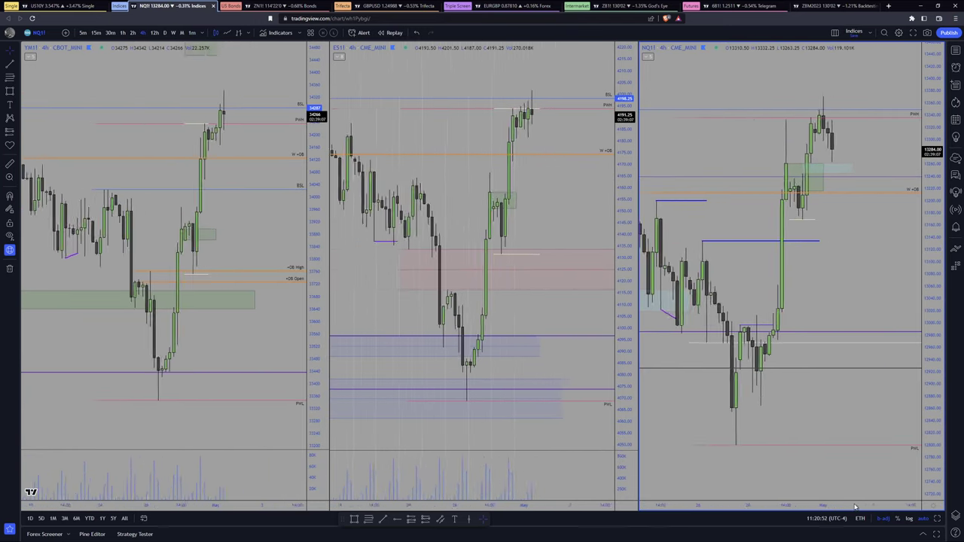
scroll(813, 298, "up", 6)
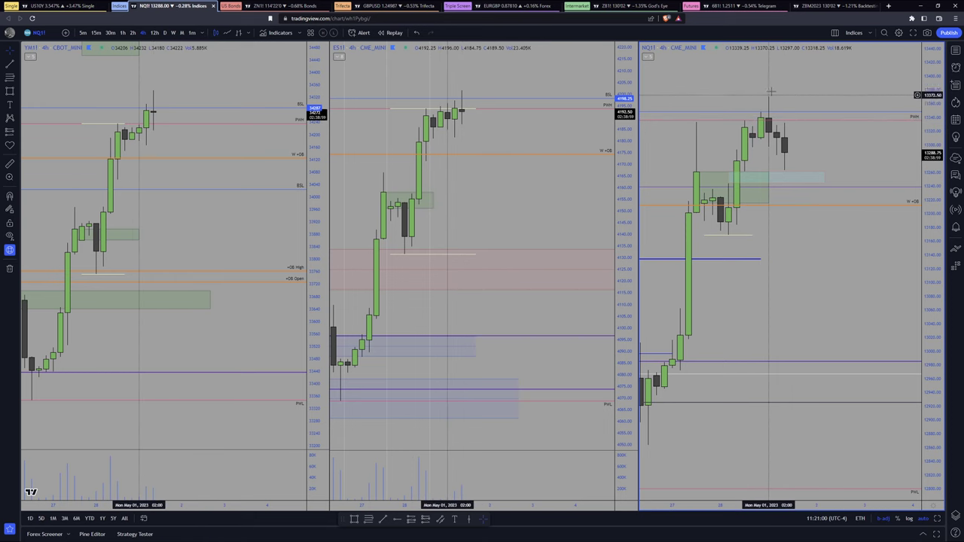
left_click(739, 175)
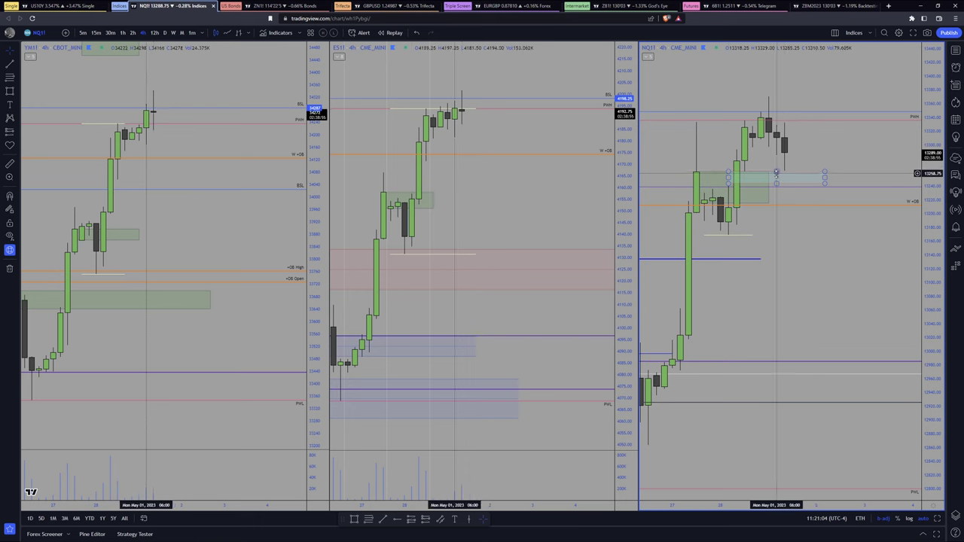
left_click(700, 199)
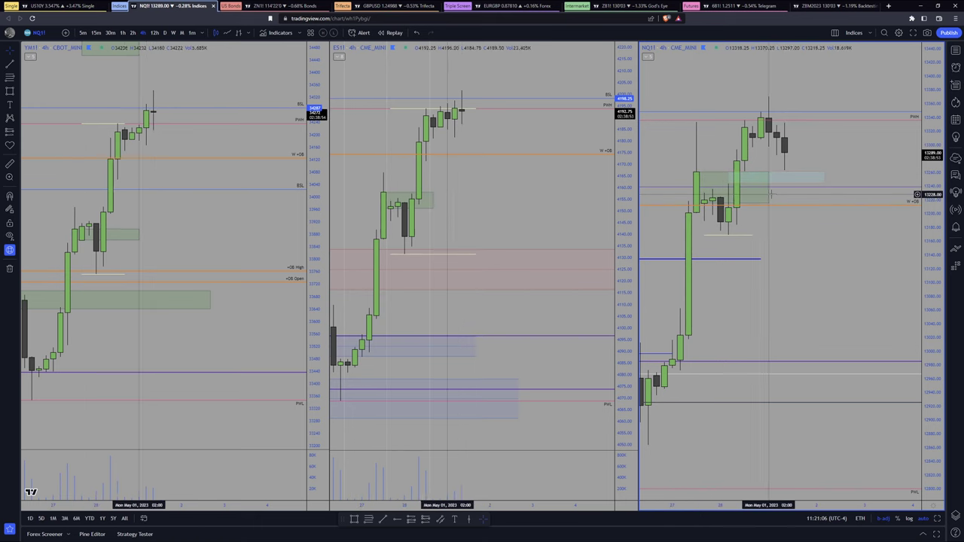
Return the YM1!, ES1! and NQ1! charts to 5-minute candles
left_click(424, 187)
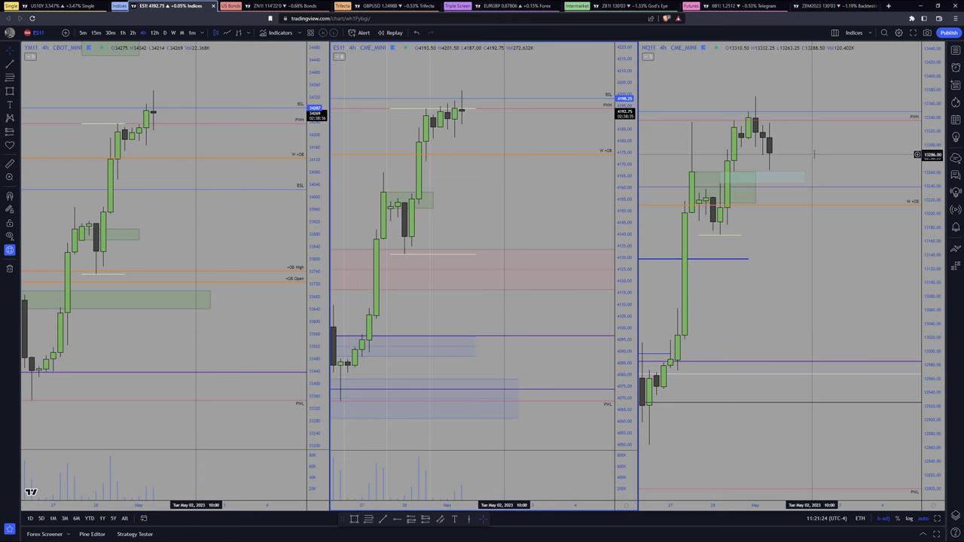
left_click(769, 155)
key("5")
key("Return")
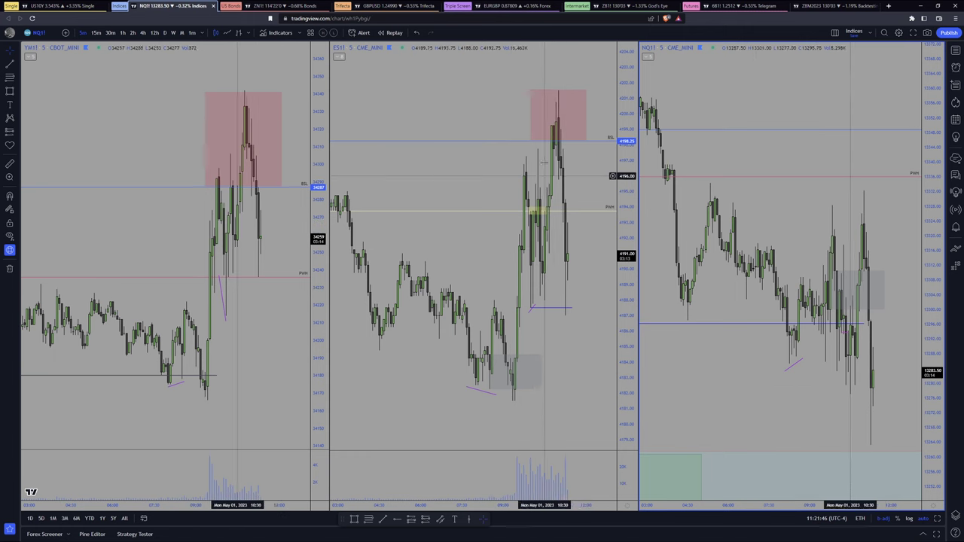
key("ctrl+7")
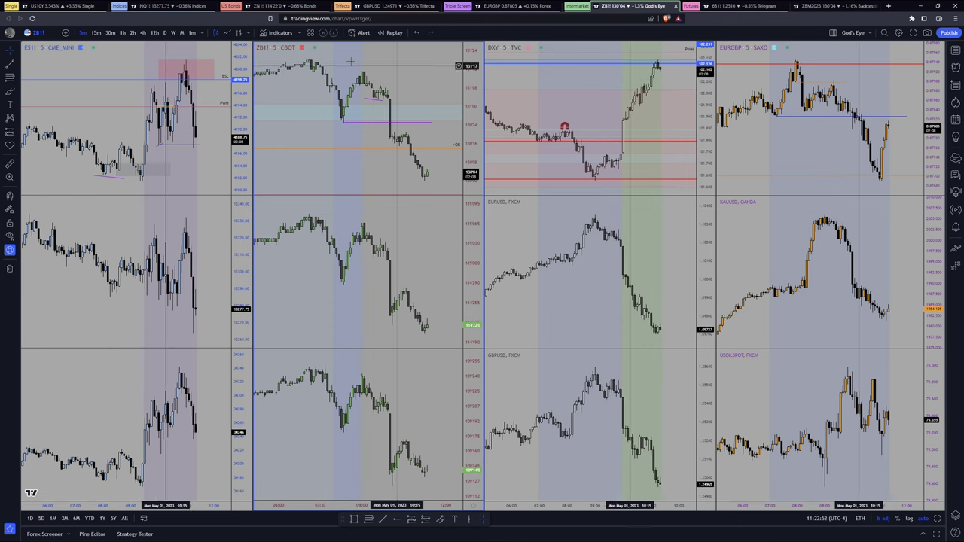
Bring up the Trifecta layout with DXY, EURUSD and GBPUSD 5-minute charts
left_click(382, 9)
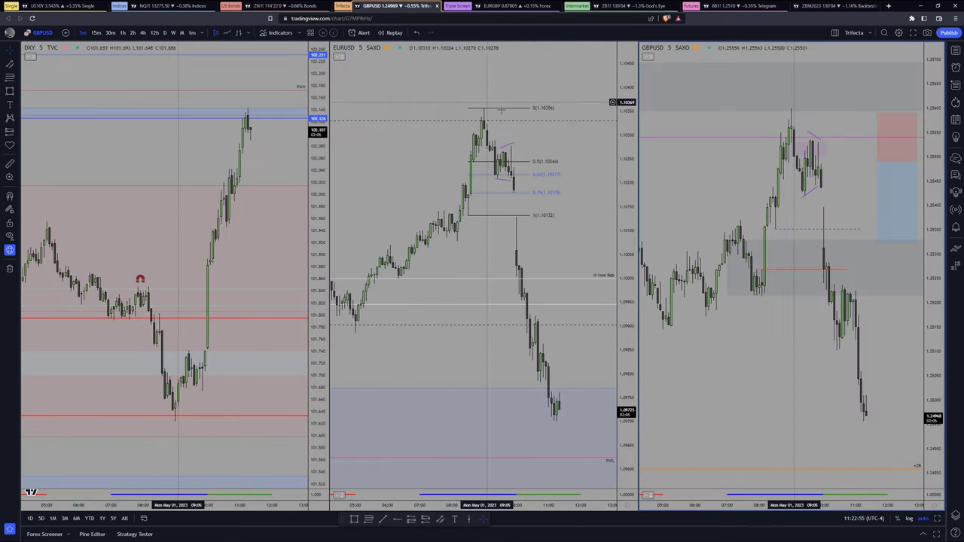